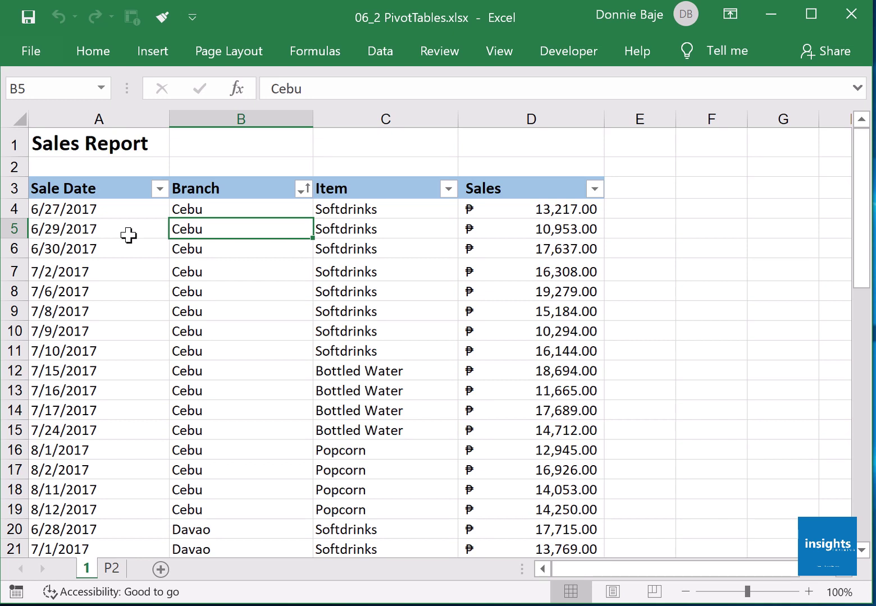
# Step: Review the Sale Date, Branch, Item and Sales columns and the Softdrinks entry in C7
pyautogui.click(87, 118)
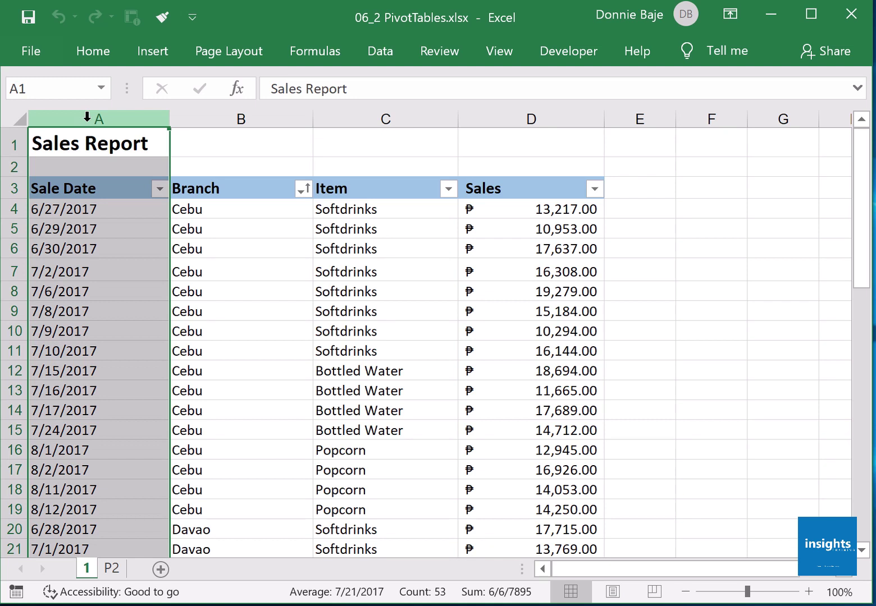
pyautogui.click(208, 118)
pyautogui.click(372, 120)
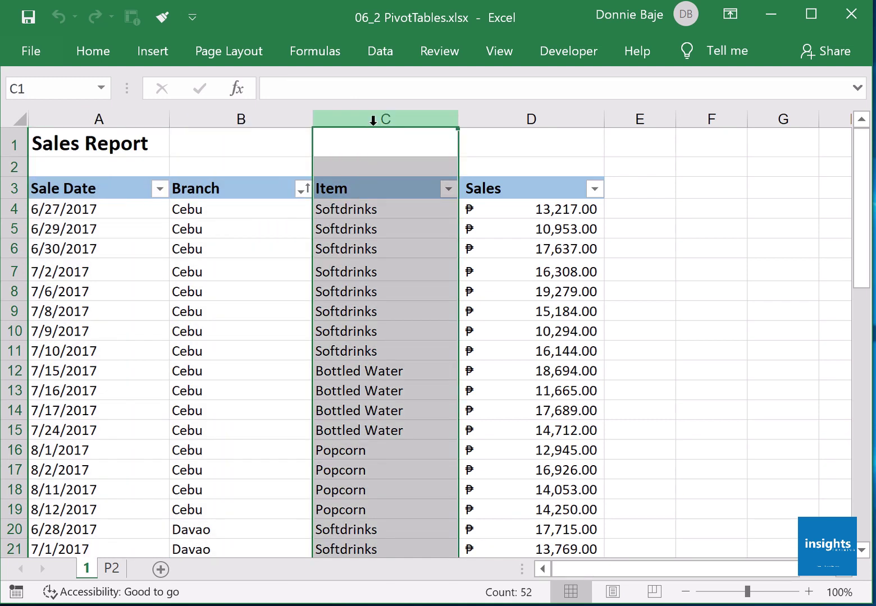
pyautogui.click(498, 112)
pyautogui.click(377, 277)
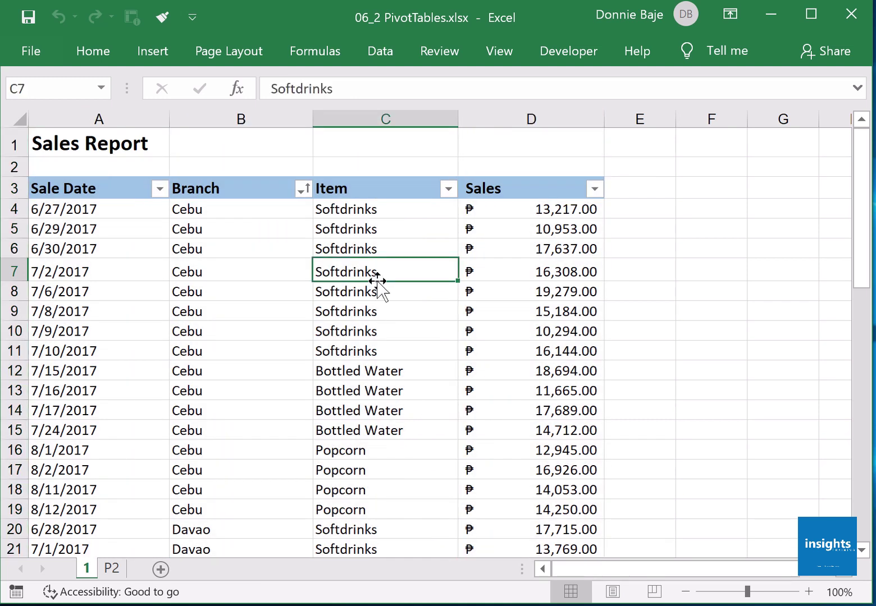
pyautogui.moveTo(864, 235); pyautogui.dragTo(871, 212)
# Step: Check the Cebu and Softdrinks entries in cells B6–B12 and C6–C8, then show the Insert tab
pyautogui.click(254, 252)
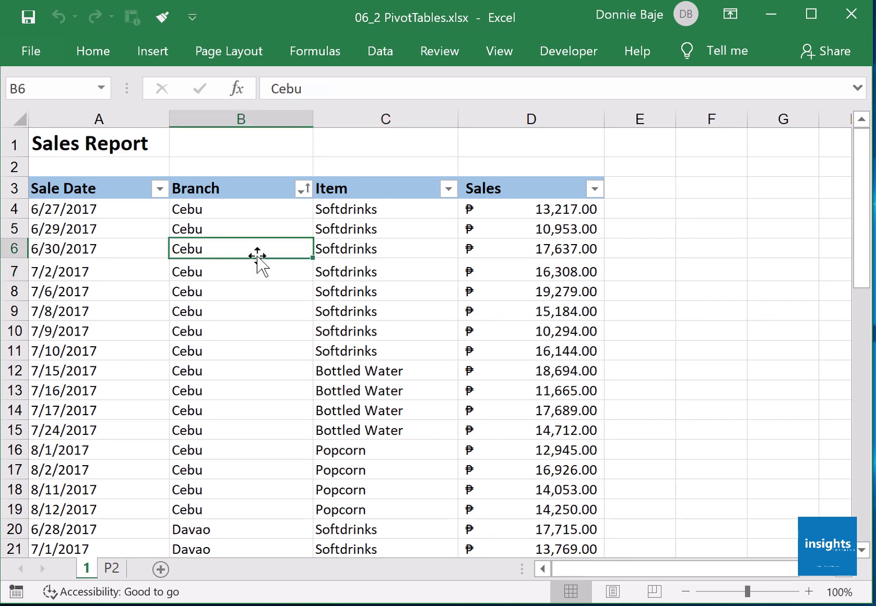
pyautogui.click(250, 308)
pyautogui.click(362, 245)
pyautogui.click(236, 291)
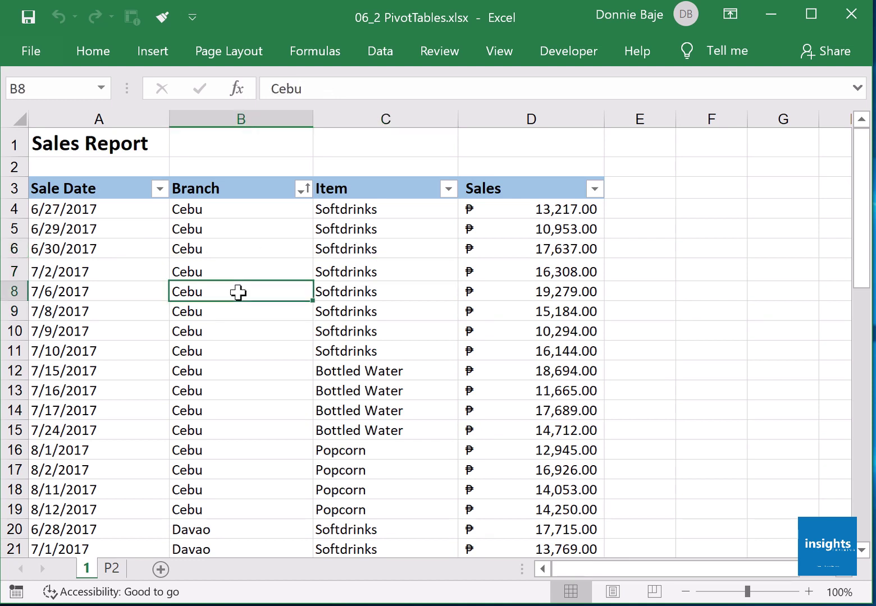
pyautogui.click(375, 288)
pyautogui.click(253, 369)
pyautogui.click(233, 290)
pyautogui.click(156, 52)
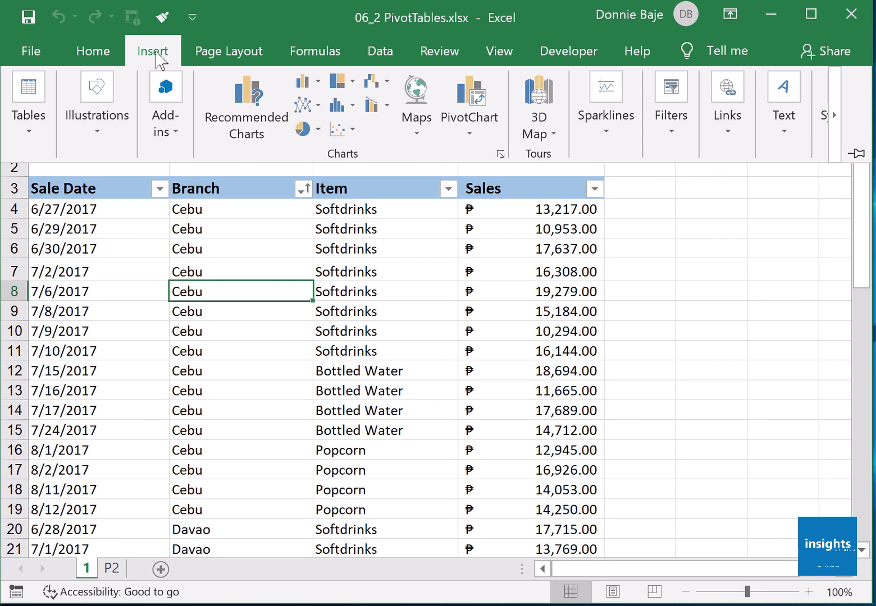
# Step: Pin the ribbon open and show the Insert tab's Tables choices again
pyautogui.click(29, 118)
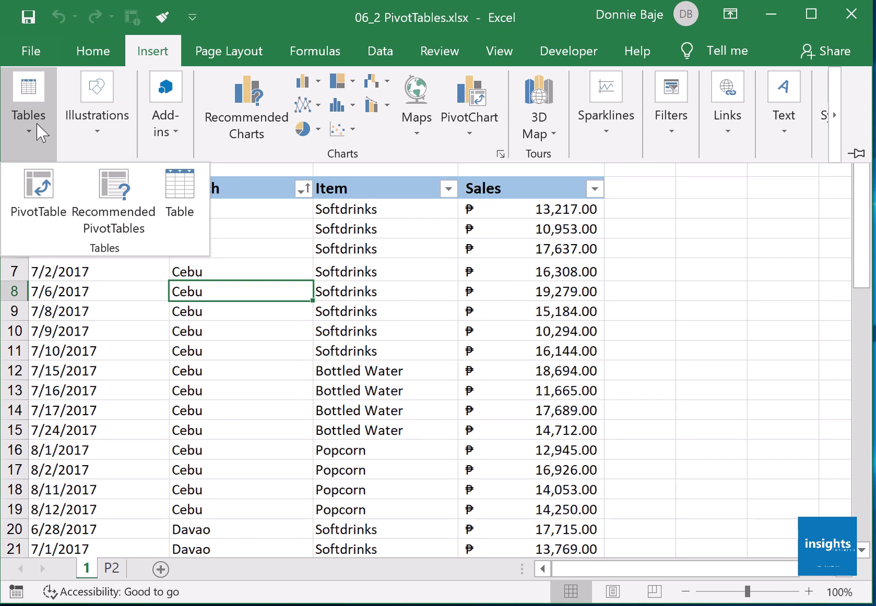
pyautogui.click(156, 54)
pyautogui.doubleClick(162, 55)
pyautogui.click(29, 120)
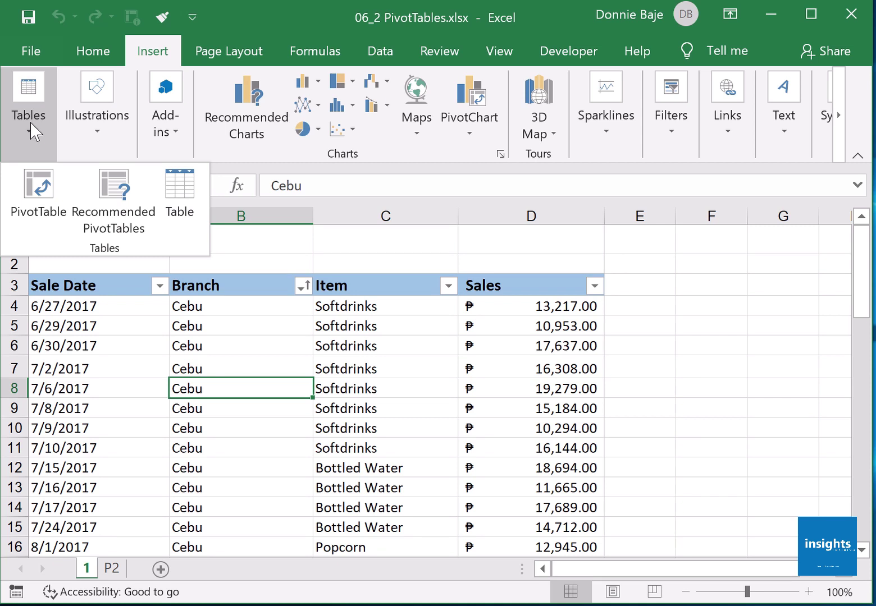
# Step: Create a PivotTable from '1'!$A$3:$D$54 on a new worksheet, then collapse the ribbon
pyautogui.click(39, 193)
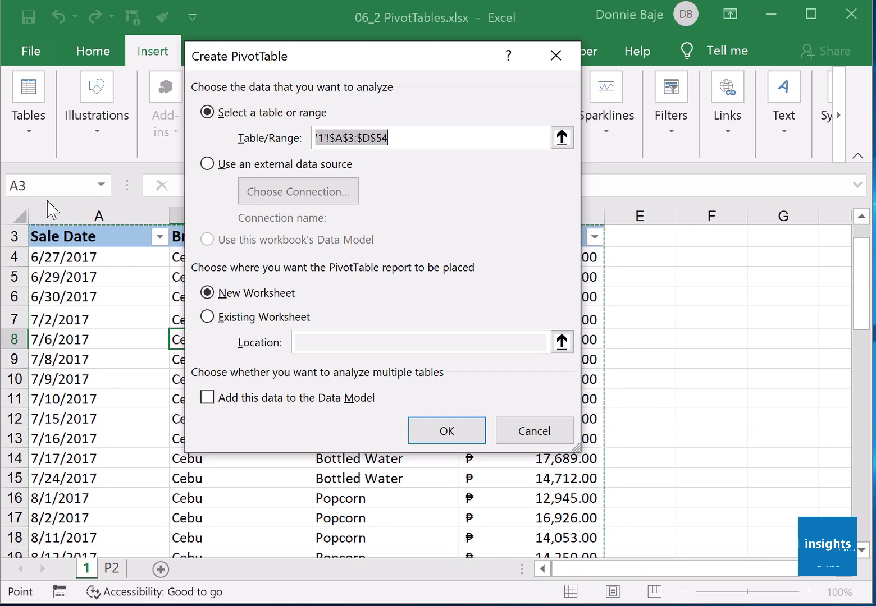
pyautogui.moveTo(317, 65); pyautogui.dragTo(414, 71)
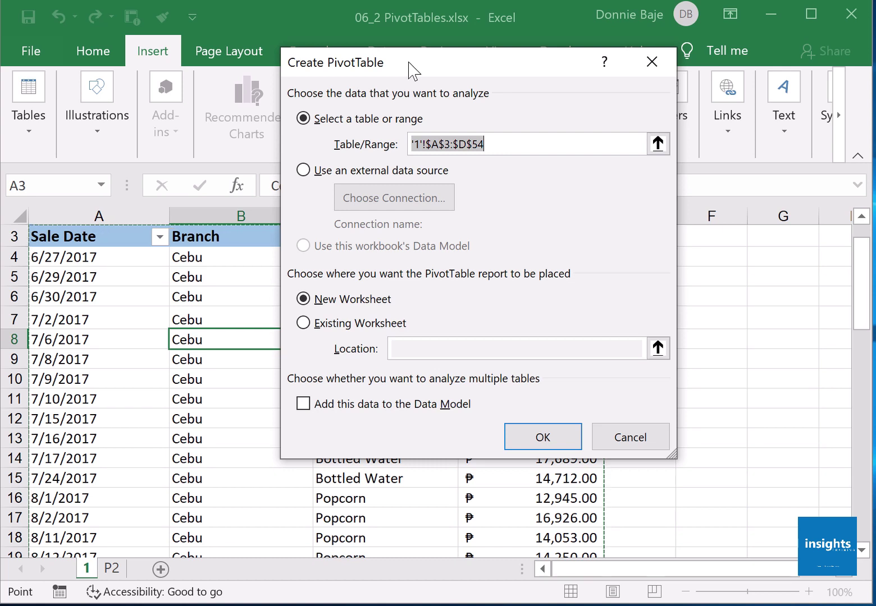
pyautogui.click(564, 438)
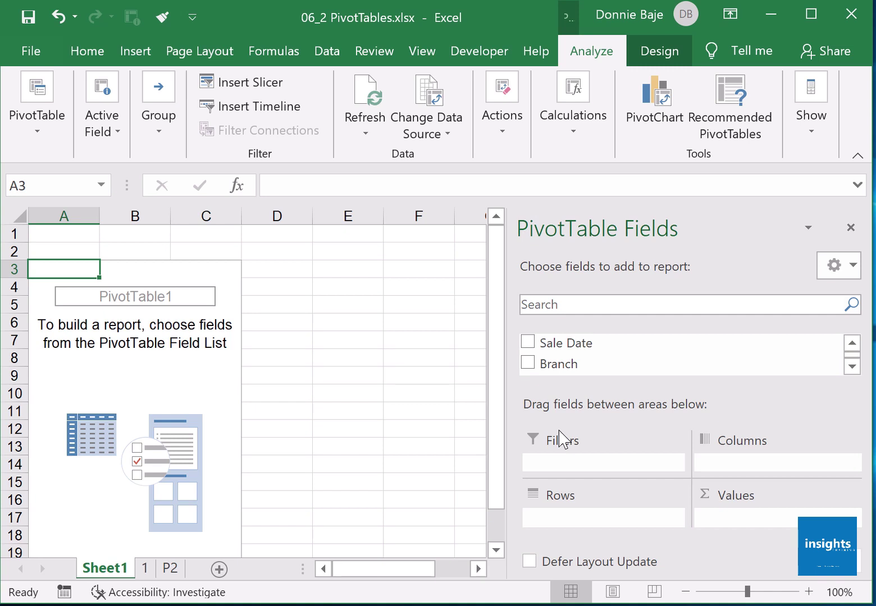
pyautogui.click(857, 156)
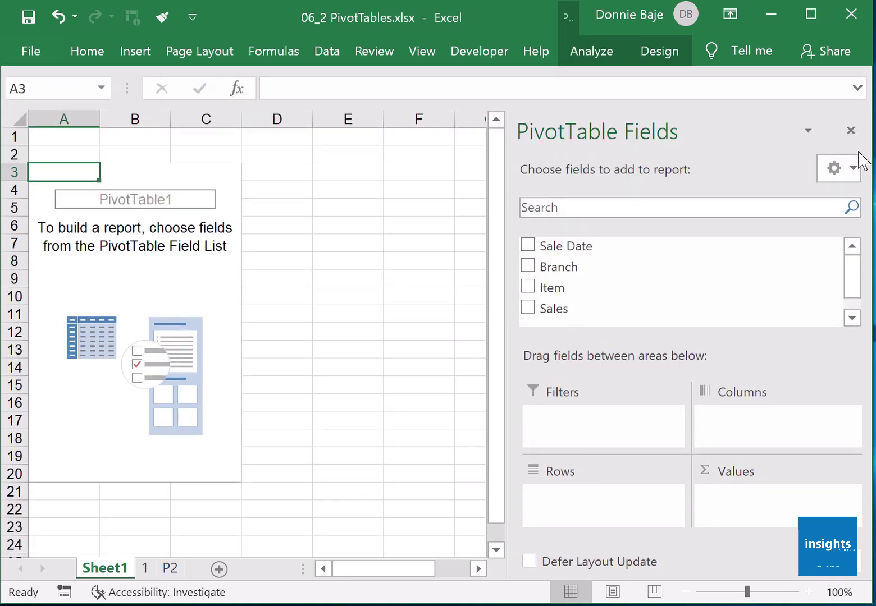
# Step: Switch to data sheet 1 and review the Sale Date, Branch, Item and Sales columns
pyautogui.moveTo(852, 275); pyautogui.dragTo(865, 243)
pyautogui.click(144, 568)
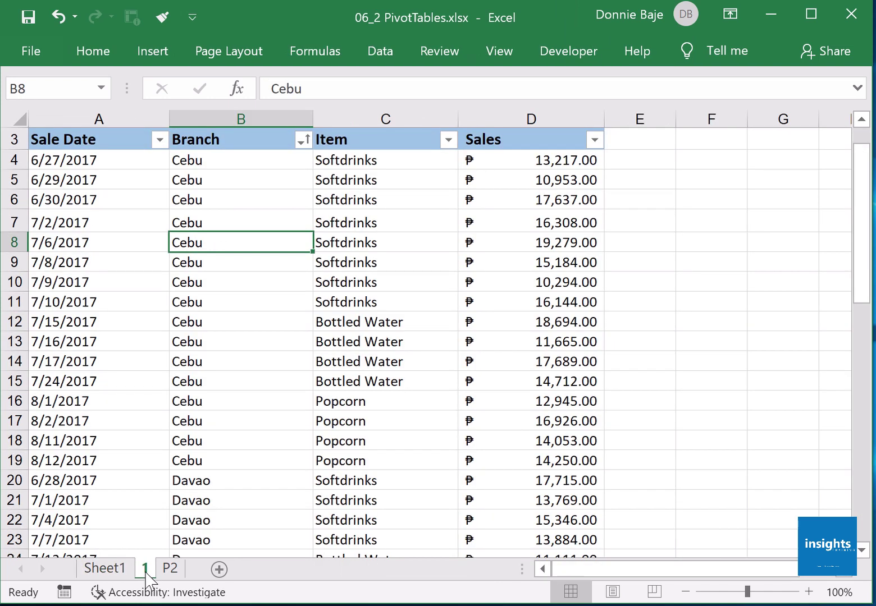
pyautogui.scroll(1, 130, 153)
pyautogui.click(113, 113)
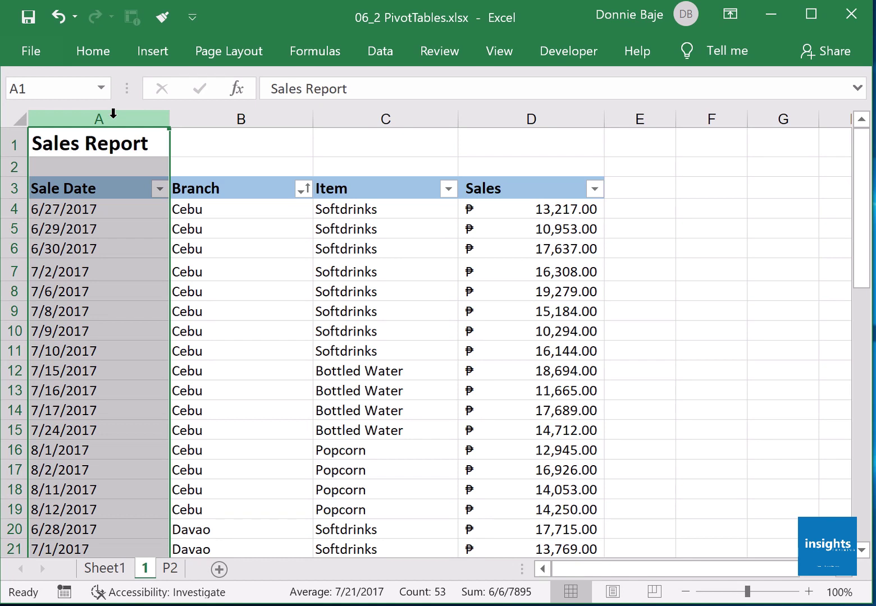
pyautogui.click(205, 112)
pyautogui.click(377, 115)
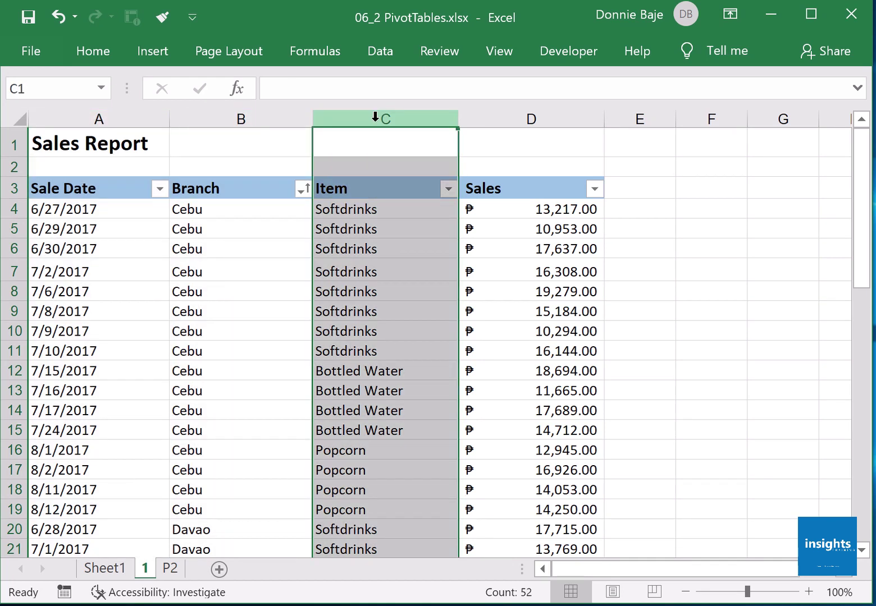
pyautogui.click(519, 113)
# Step: Recheck columns A–D, then return to the empty PivotTable on Sheet1
pyautogui.click(396, 113)
pyautogui.click(247, 116)
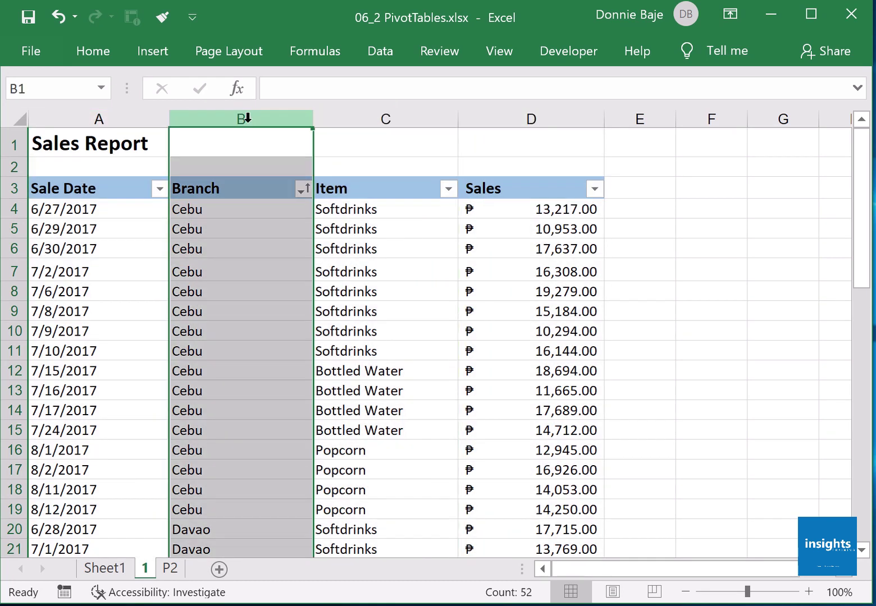
pyautogui.click(79, 118)
pyautogui.click(225, 112)
pyautogui.click(367, 118)
pyautogui.click(512, 115)
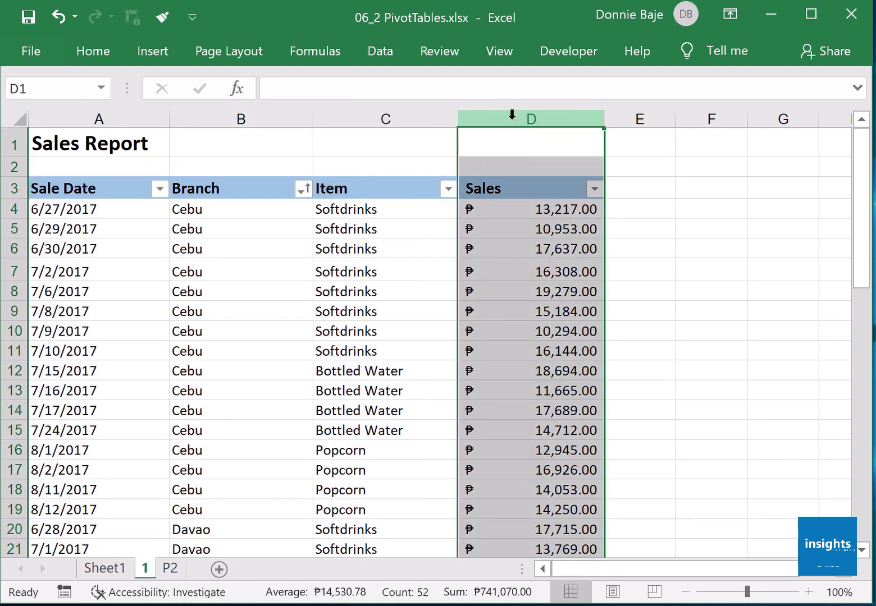
pyautogui.click(102, 572)
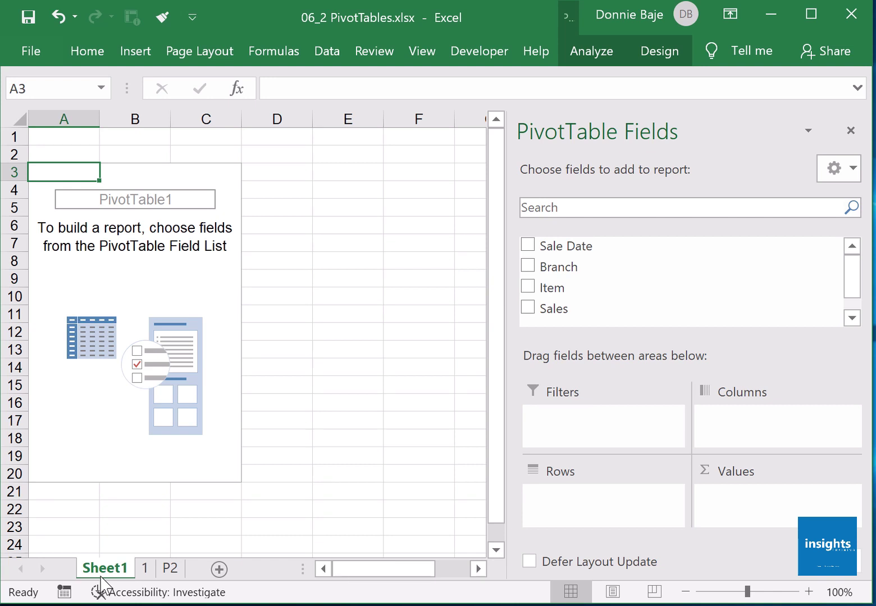
pyautogui.click(147, 574)
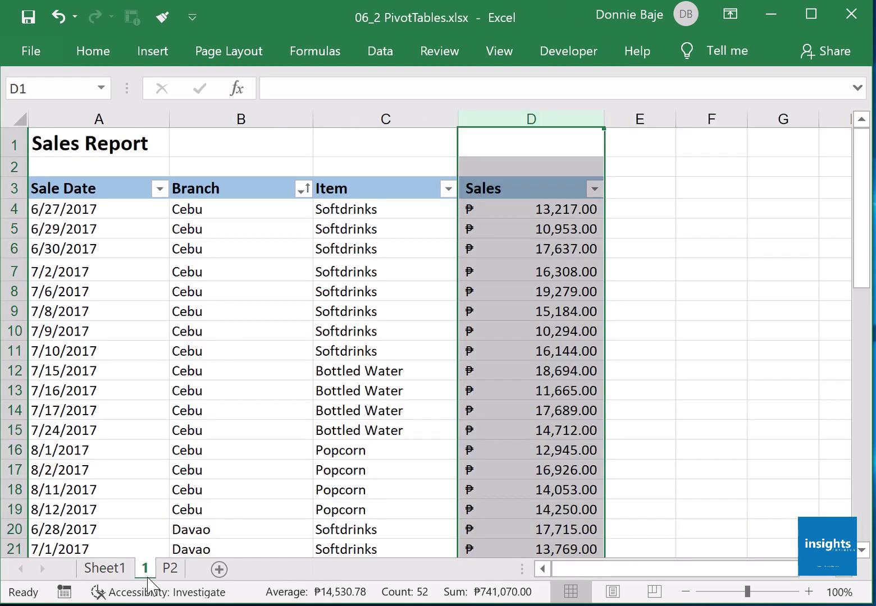
pyautogui.click(124, 573)
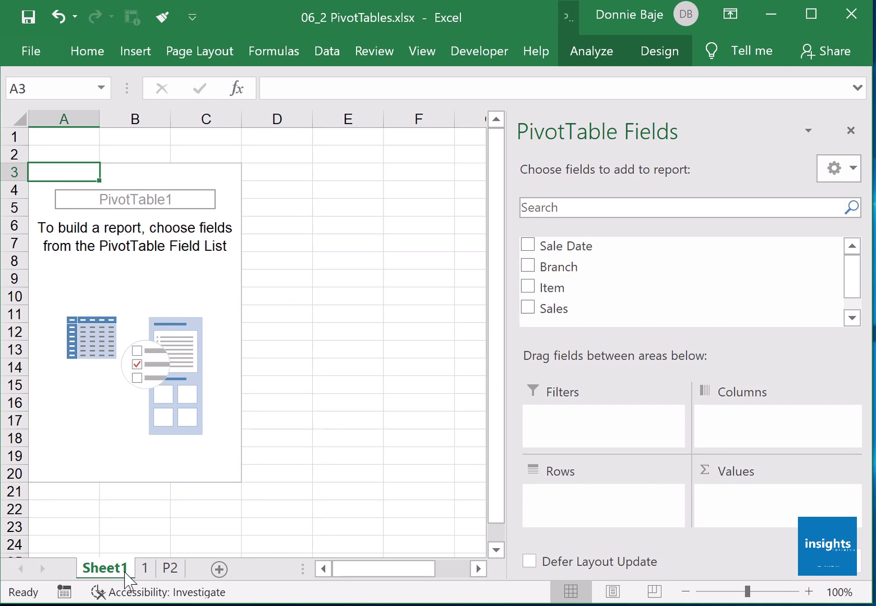
# Step: Place the Branch field in the pivot's Rows area and zoom the sheet to 140%
pyautogui.moveTo(567, 273); pyautogui.dragTo(566, 269)
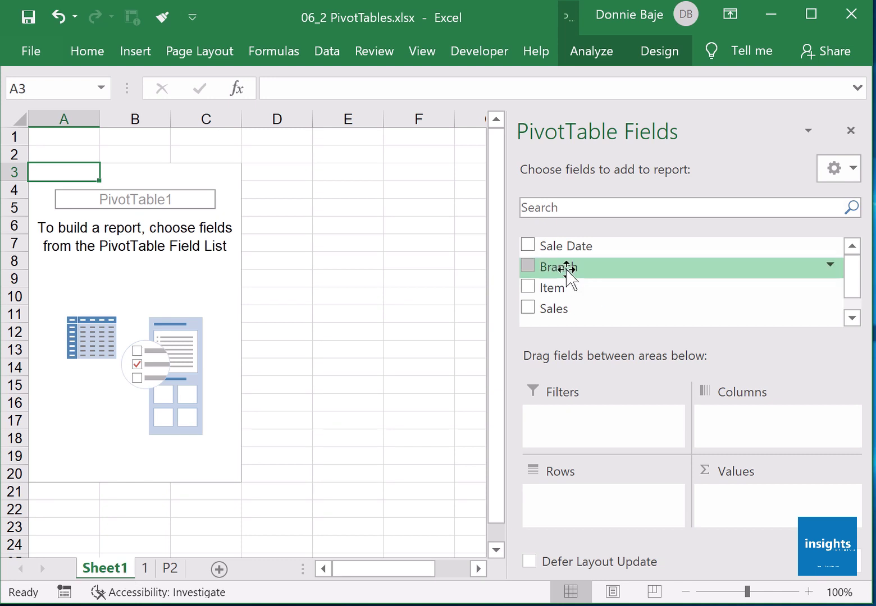
pyautogui.moveTo(568, 275); pyautogui.dragTo(602, 511)
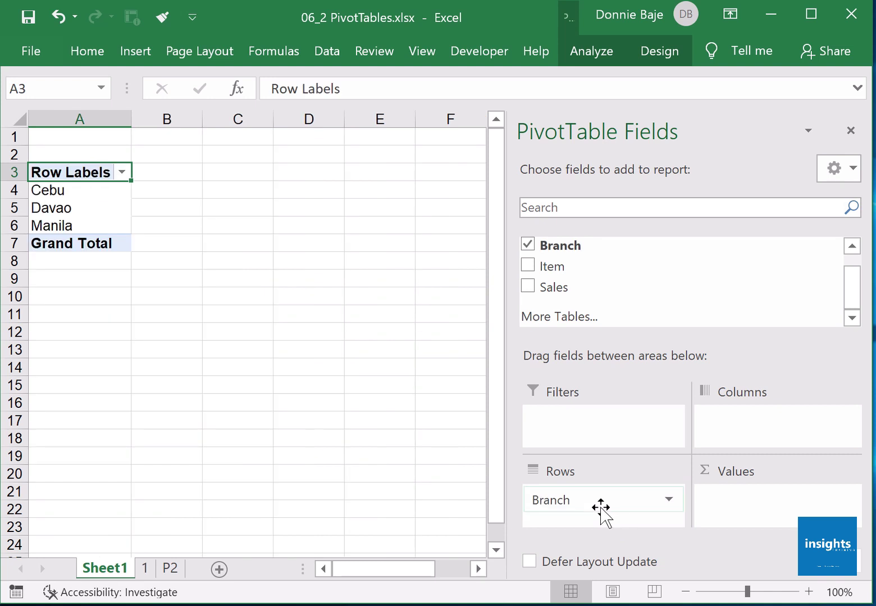
pyautogui.click(808, 592)
pyautogui.click(808, 591)
pyautogui.click(808, 591)
pyautogui.click(809, 592)
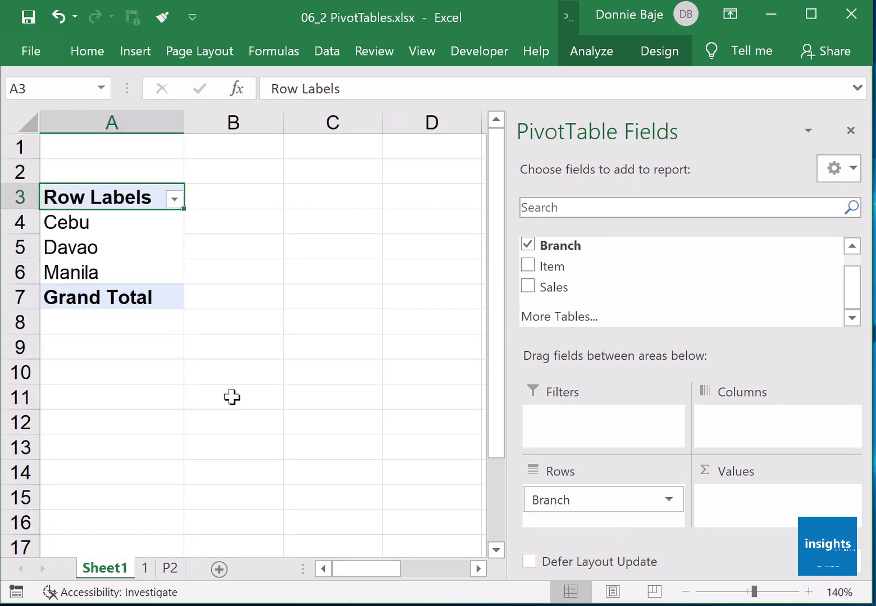
# Step: Look over the P2 transactions and Sales Report sheets
pyautogui.click(158, 570)
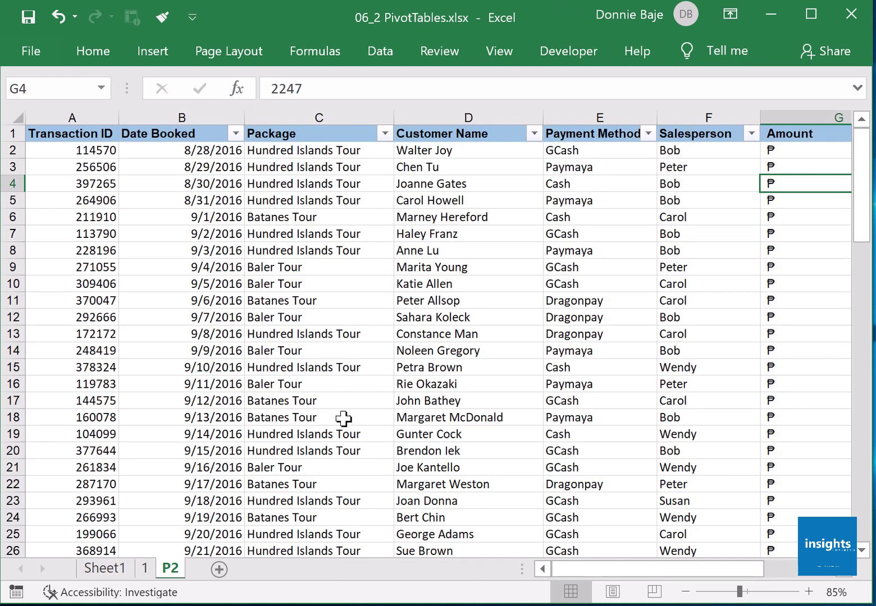
pyautogui.scroll(-2, 342, 418)
pyautogui.scroll(1, 342, 418)
pyautogui.click(144, 570)
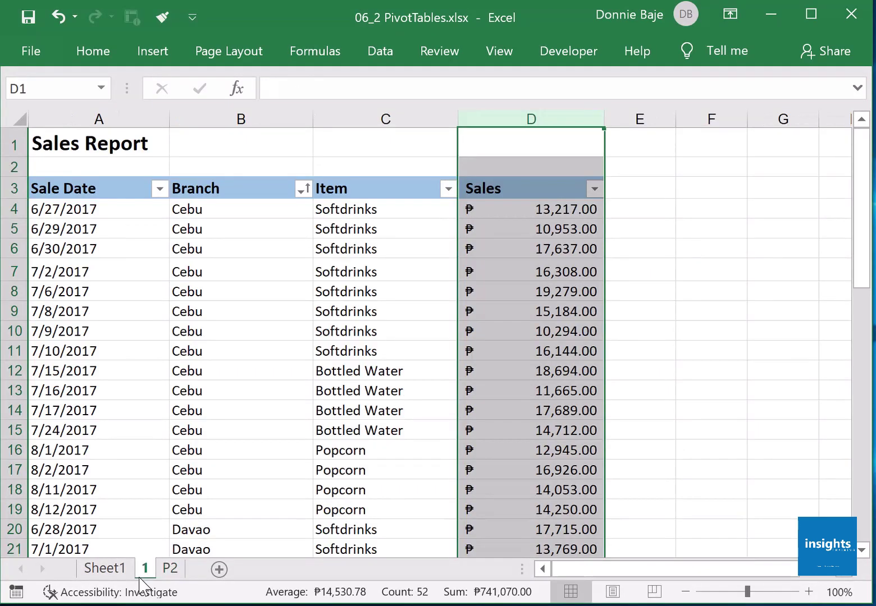
pyautogui.scroll(-9, 280, 326)
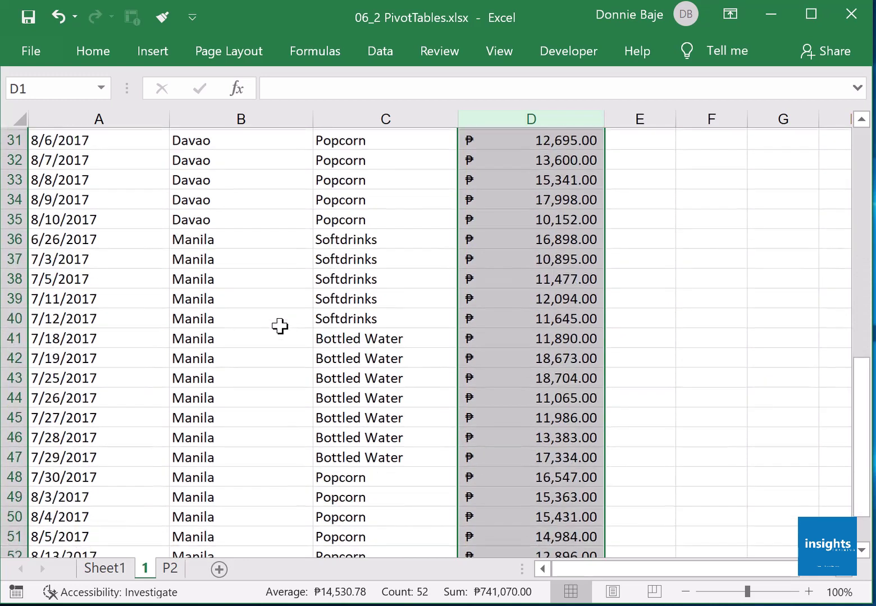
pyautogui.scroll(10, 280, 326)
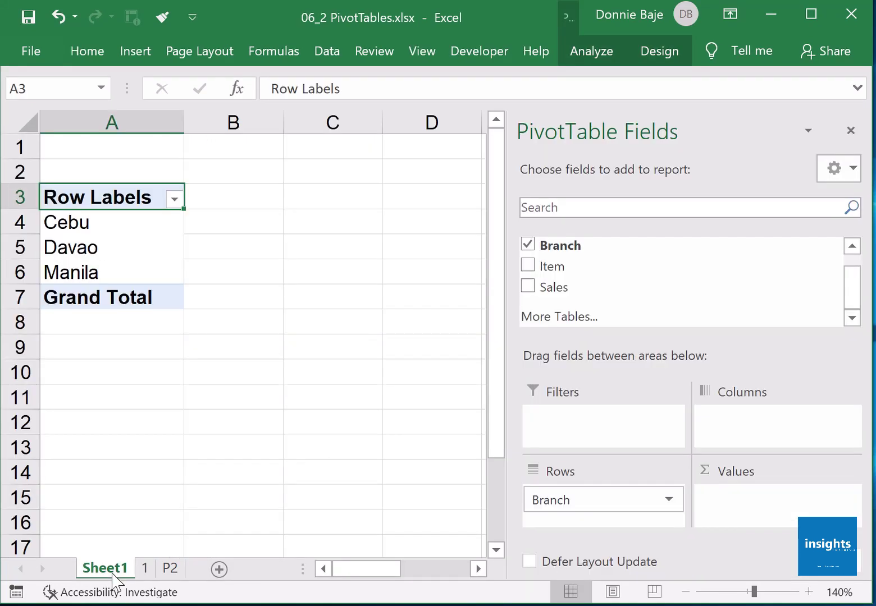
# Step: Move Branch to Columns and back to Rows at 120% zoom, then add Sales as values
pyautogui.moveTo(604, 498); pyautogui.dragTo(740, 434)
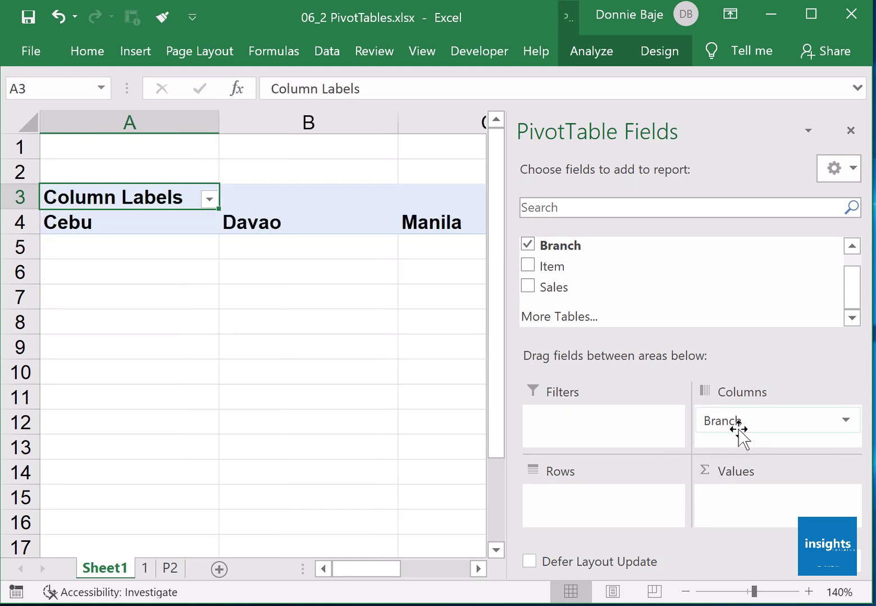
pyautogui.click(685, 591)
pyautogui.click(684, 591)
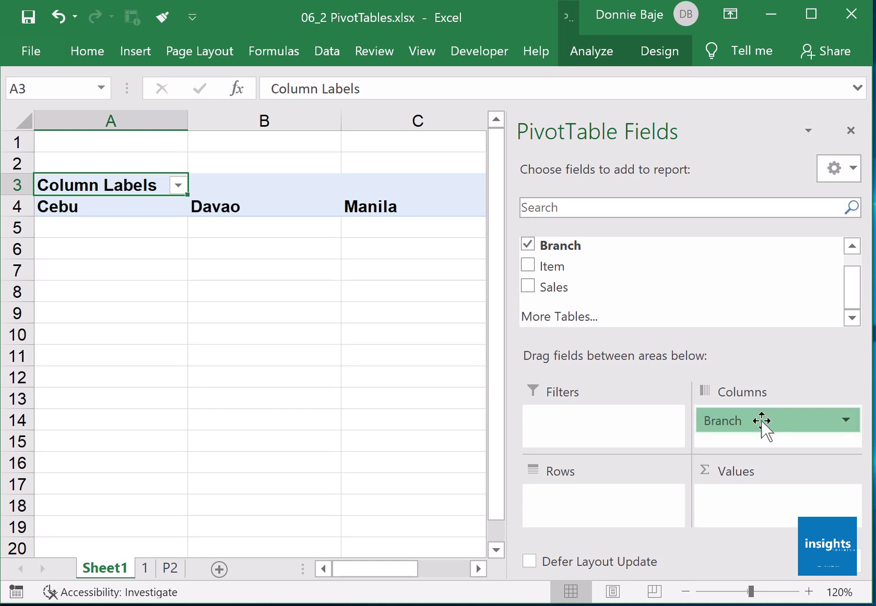
pyautogui.moveTo(761, 423); pyautogui.dragTo(610, 501)
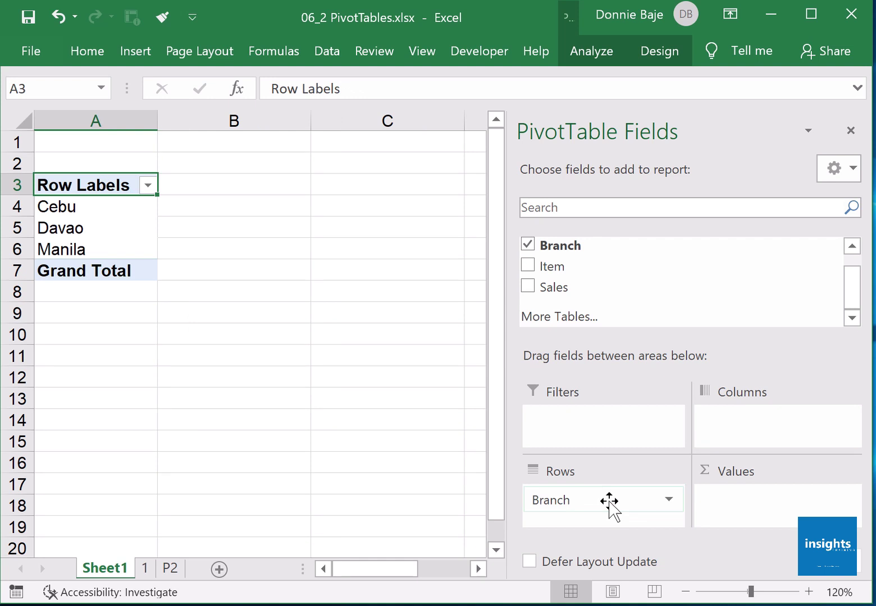
pyautogui.click(147, 569)
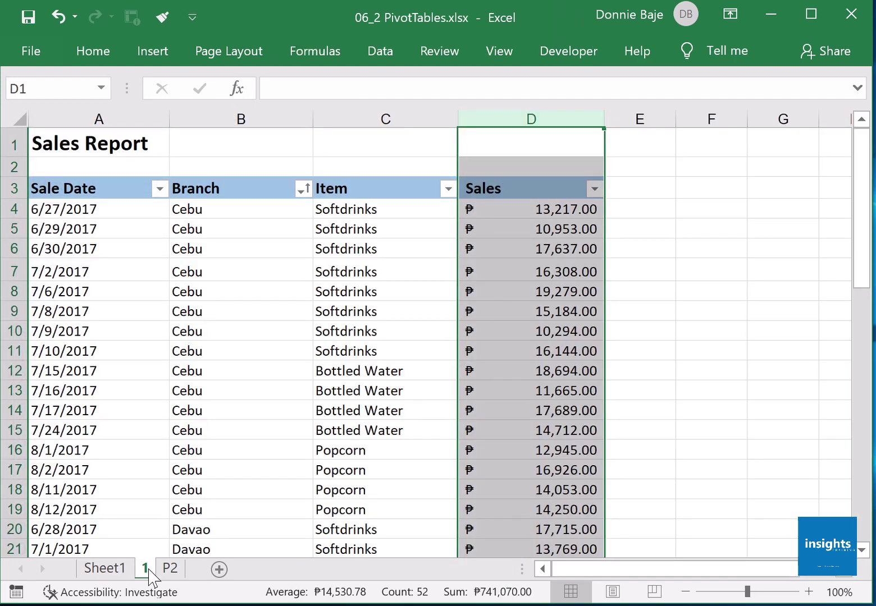
pyautogui.click(107, 569)
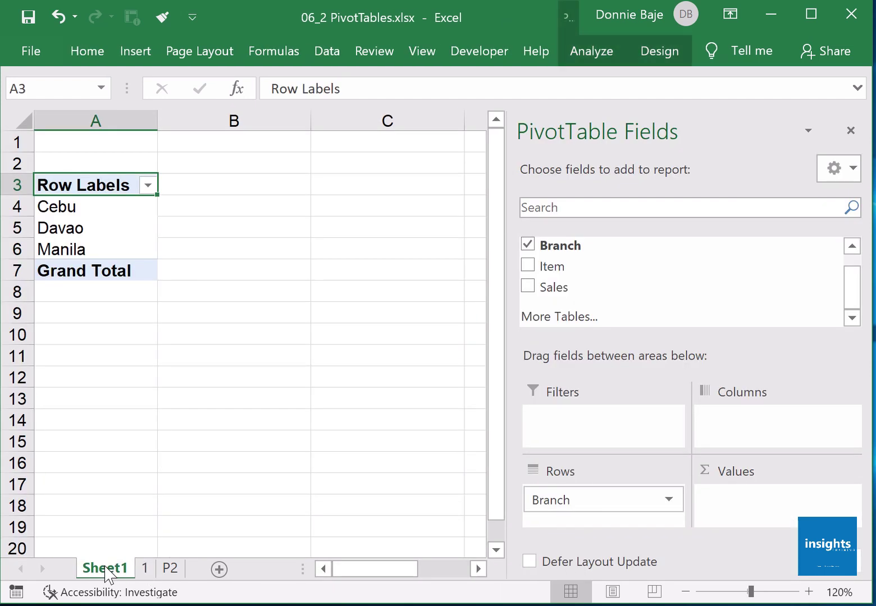
pyautogui.moveTo(555, 287); pyautogui.dragTo(765, 512)
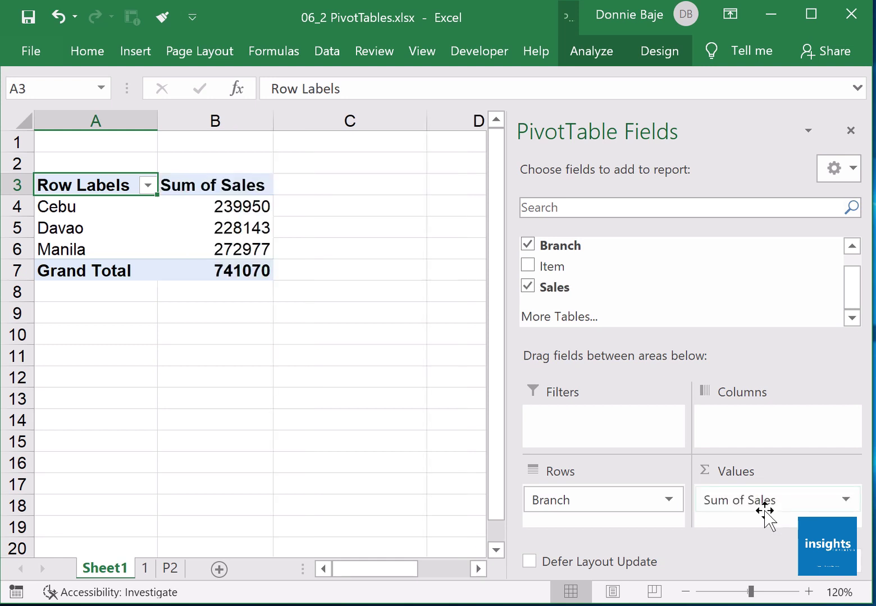
# Step: Review Davao's and Manila's summed sales while zoomed in, then add Item as column labels
pyautogui.click(809, 591)
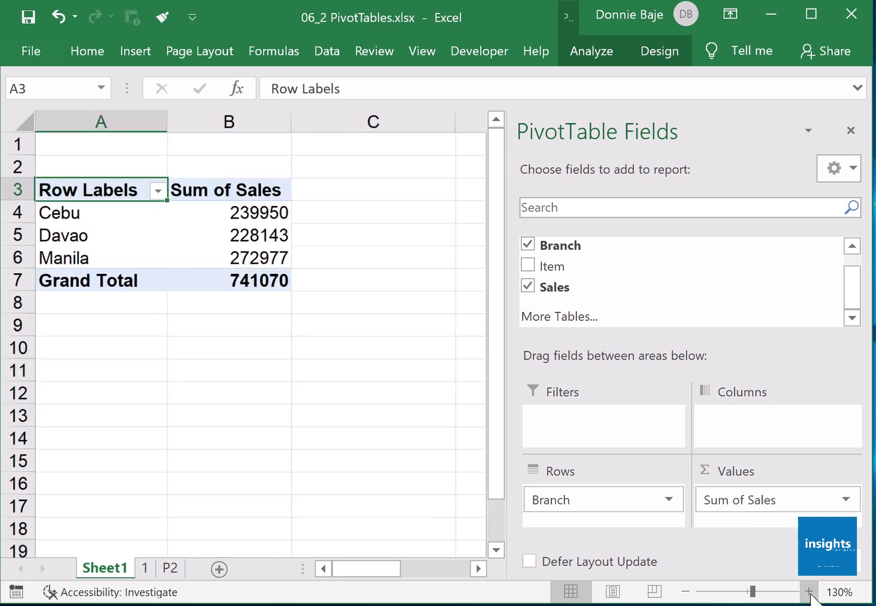
pyautogui.click(808, 591)
pyautogui.click(808, 592)
pyautogui.click(808, 591)
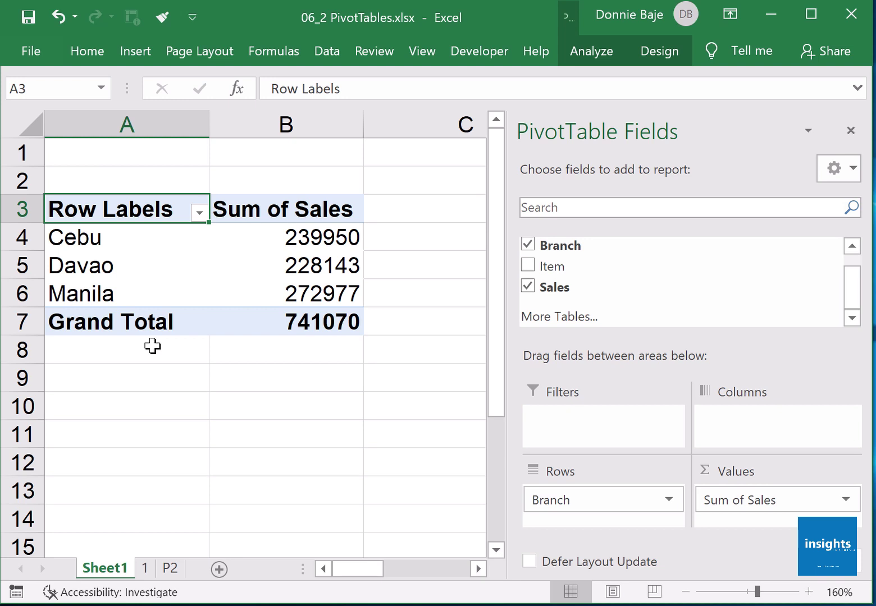
pyautogui.click(341, 266)
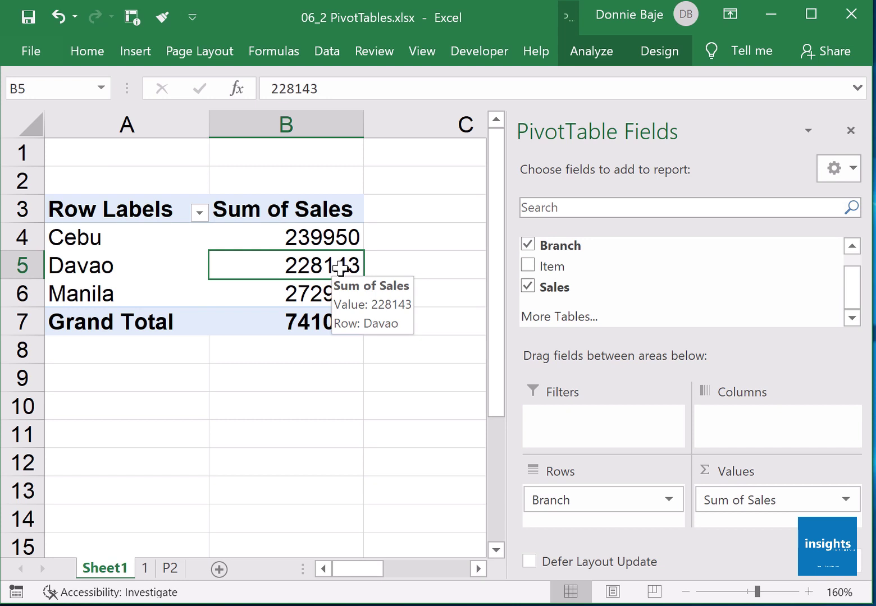
pyautogui.click(268, 301)
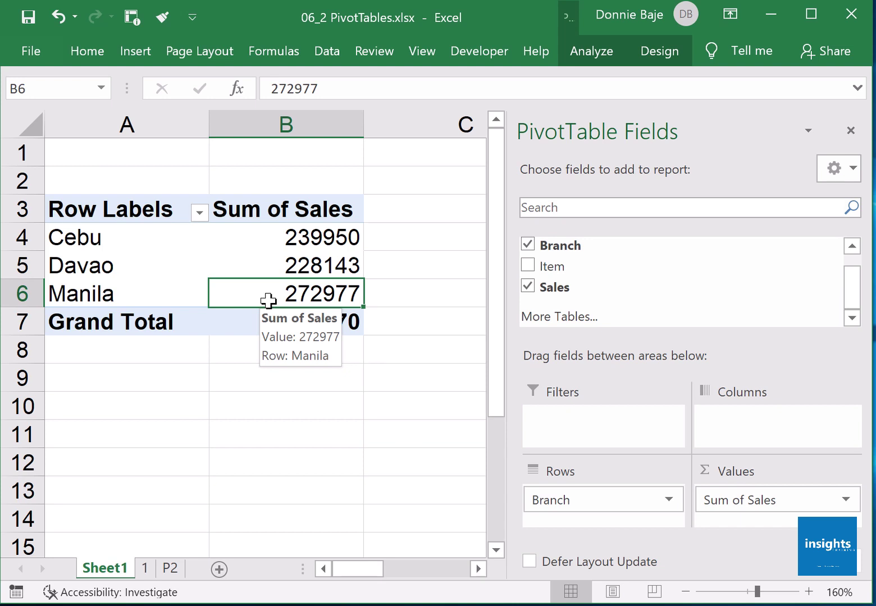
pyautogui.click(685, 592)
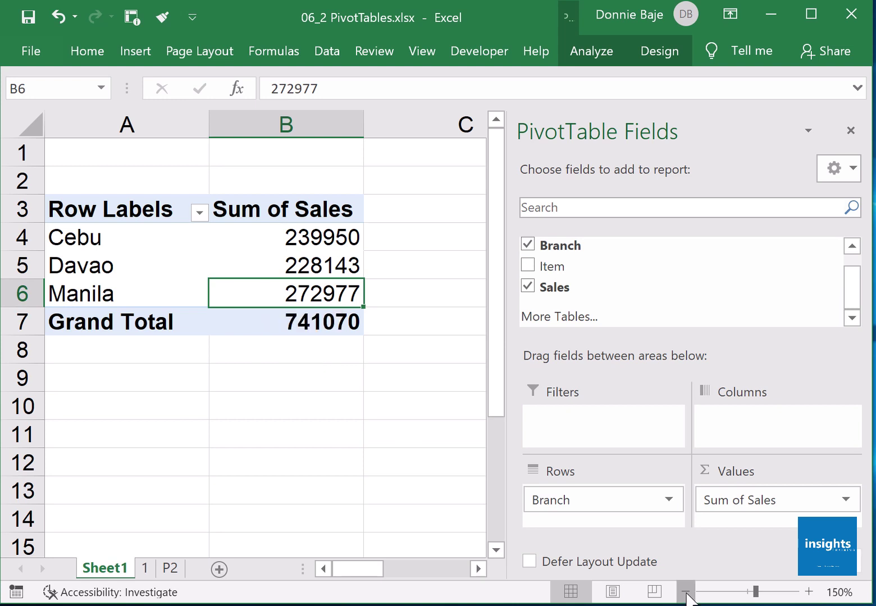
pyautogui.click(685, 592)
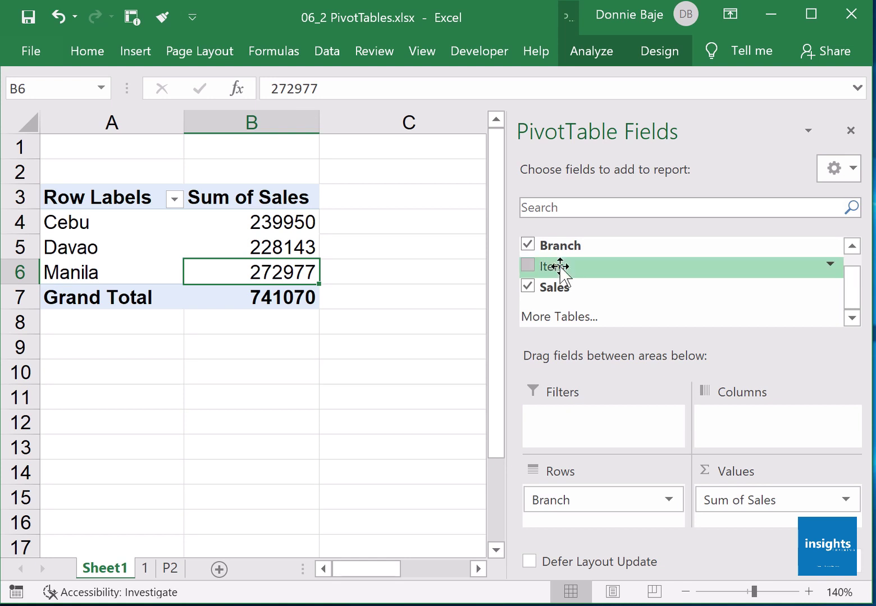
pyautogui.moveTo(560, 267); pyautogui.dragTo(755, 427)
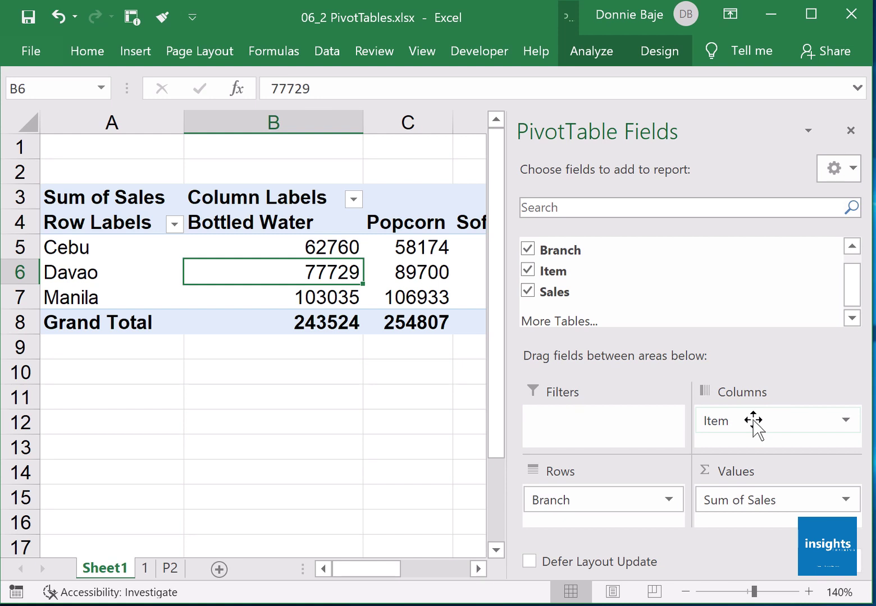
# Step: Narrow column B so the Bottled Water, Popcorn and Softdrinks columns fit, then deselect the pivot
pyautogui.moveTo(362, 121); pyautogui.dragTo(315, 119)
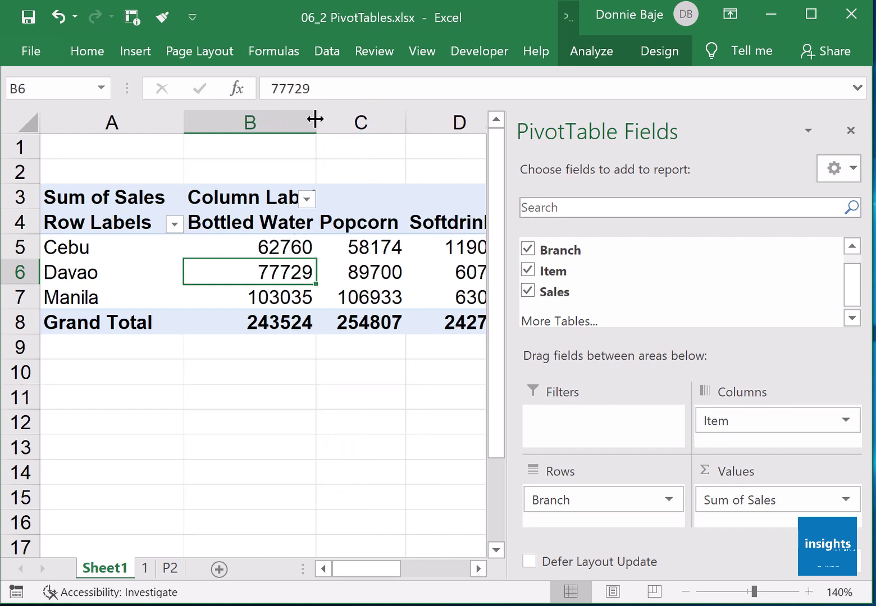
pyautogui.moveTo(325, 358); pyautogui.dragTo(324, 361)
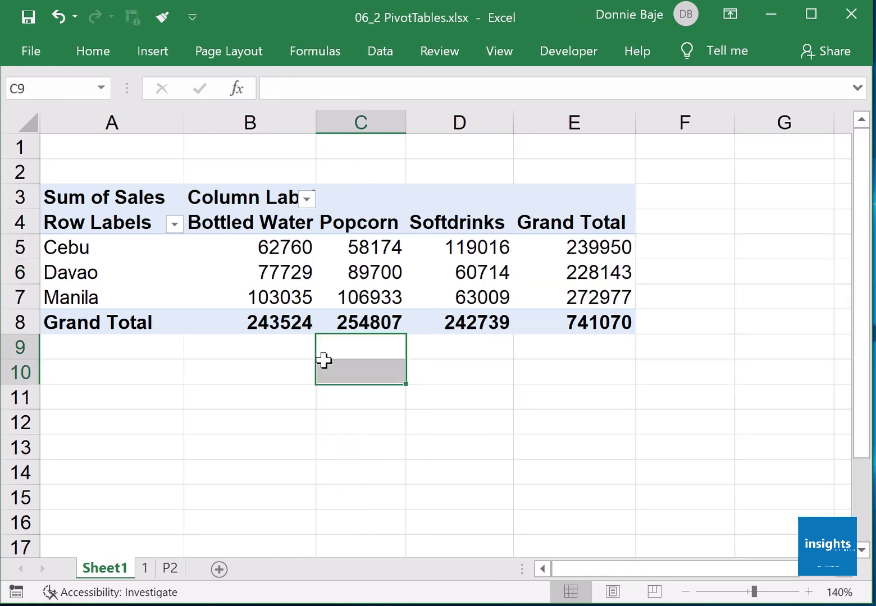
pyautogui.click(480, 476)
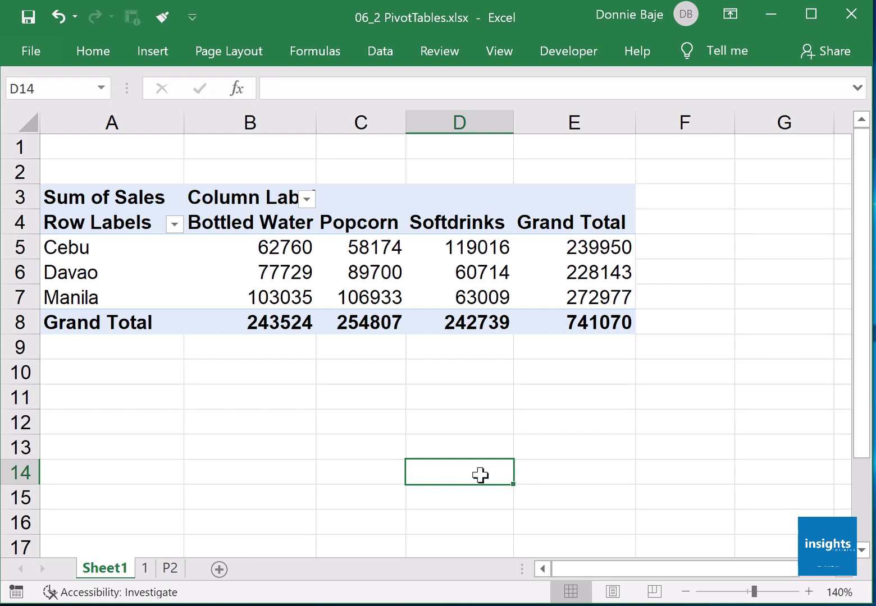
# Step: Move Item from Columns into Rows beneath Branch, nesting each branch's items
pyautogui.click(220, 284)
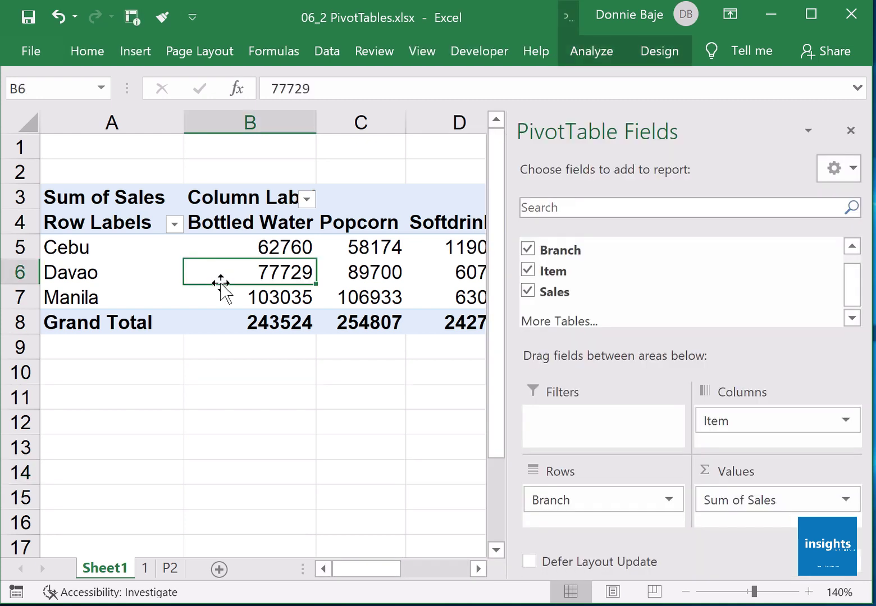
pyautogui.click(389, 414)
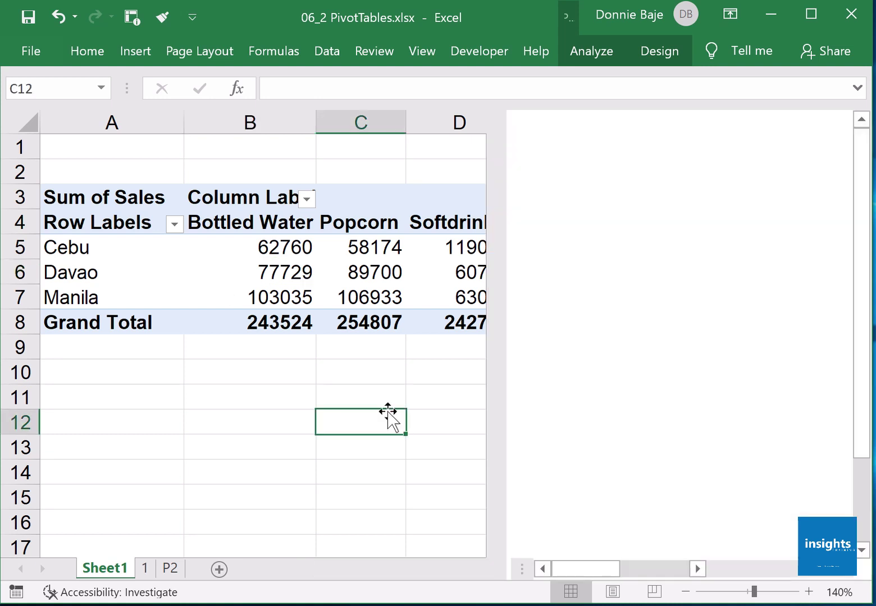
pyautogui.click(369, 273)
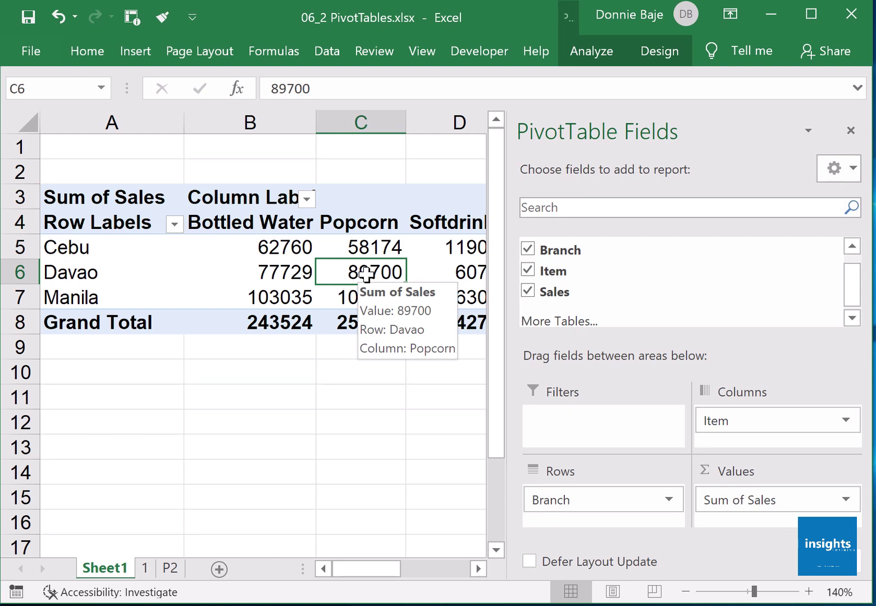
pyautogui.moveTo(761, 422); pyautogui.dragTo(580, 524)
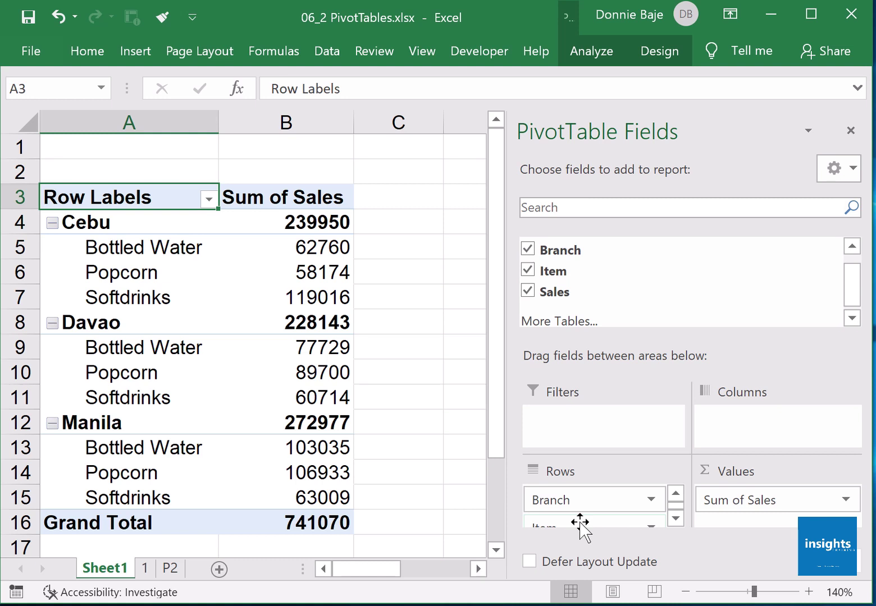
pyautogui.moveTo(580, 523); pyautogui.dragTo(600, 522)
pyautogui.moveTo(594, 501); pyautogui.dragTo(617, 523)
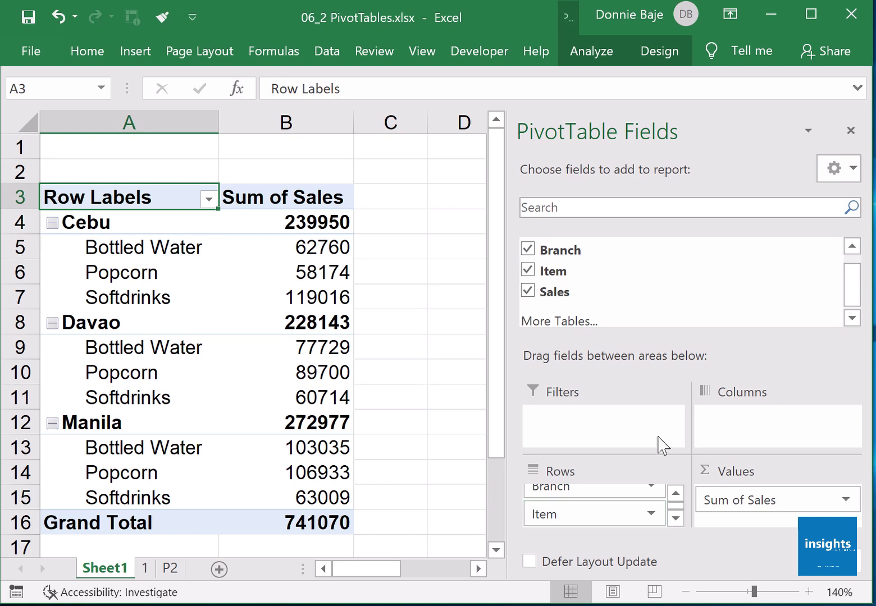
# Step: Zoom out to 100%, select a pivot value and show the PivotTable Analyze tab
pyautogui.click(685, 591)
pyautogui.click(685, 592)
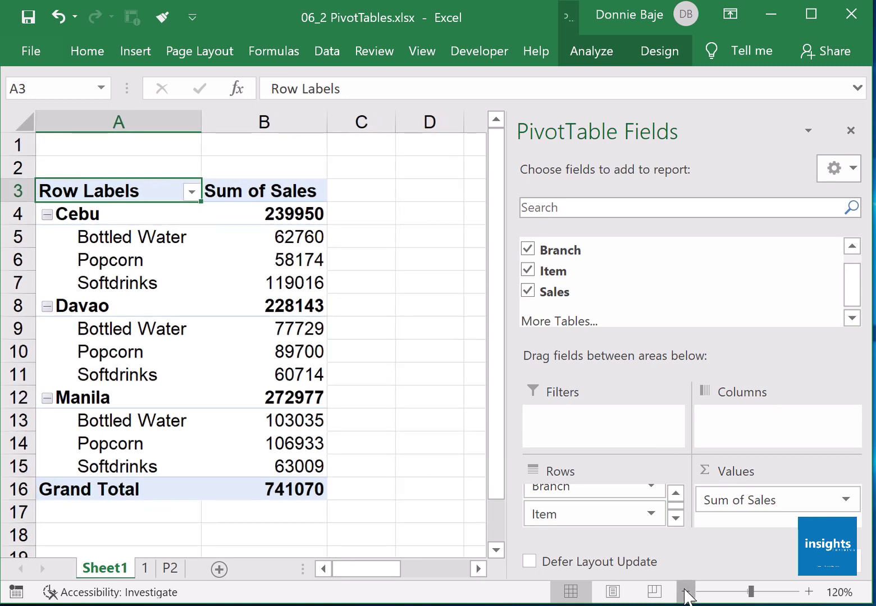
pyautogui.click(684, 591)
pyautogui.click(684, 592)
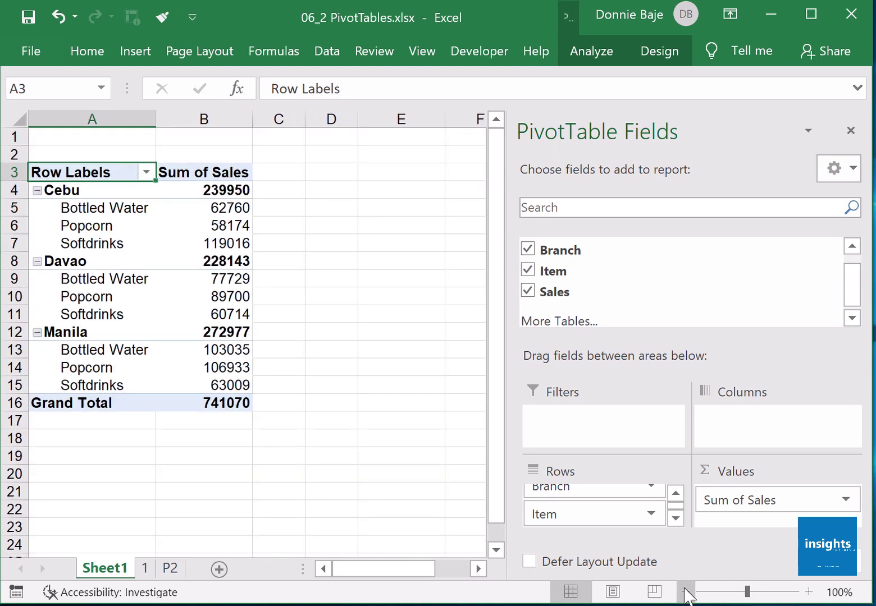
pyautogui.click(587, 56)
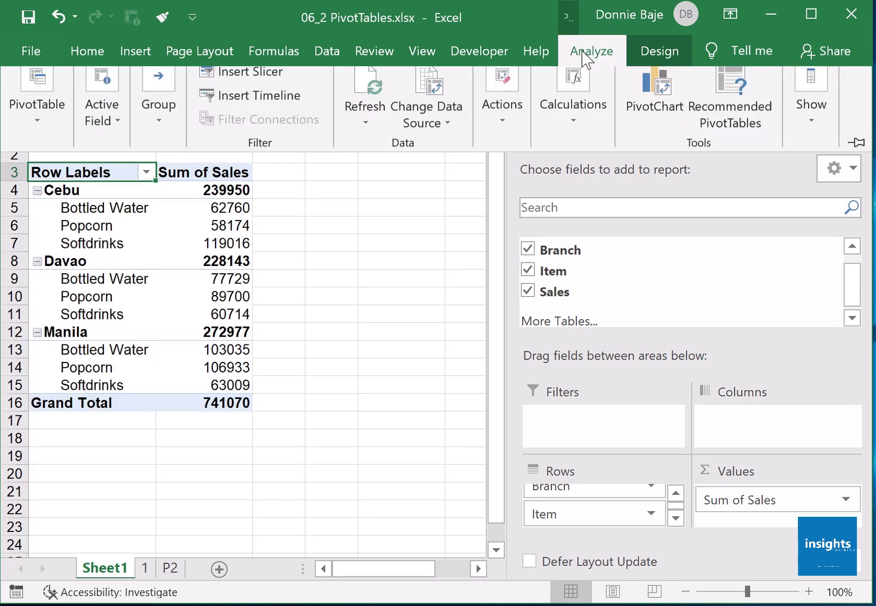
pyautogui.click(435, 275)
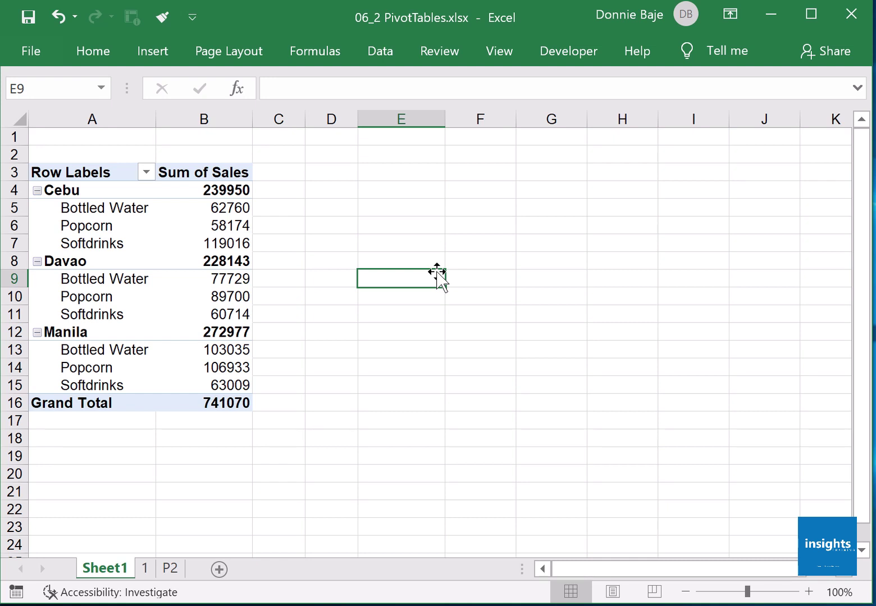
pyautogui.click(211, 225)
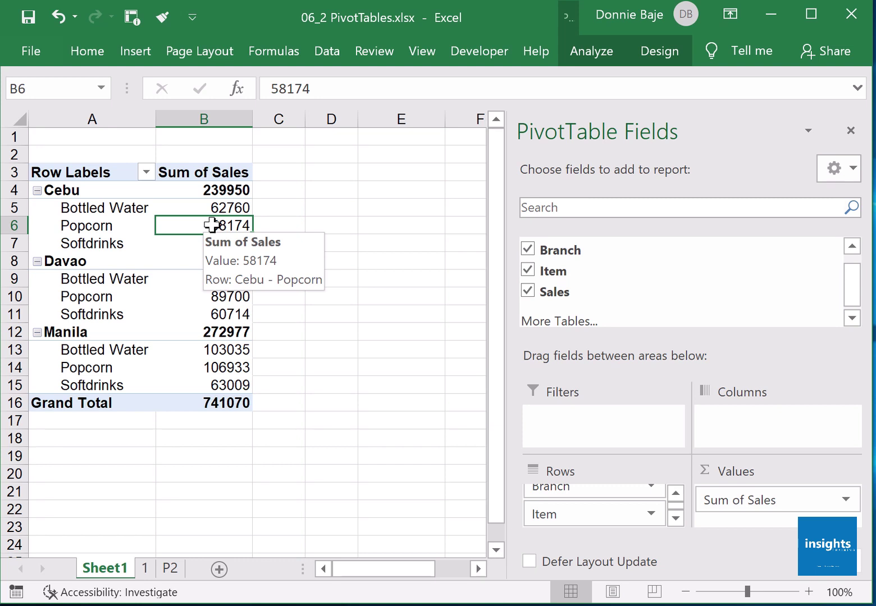
pyautogui.click(617, 59)
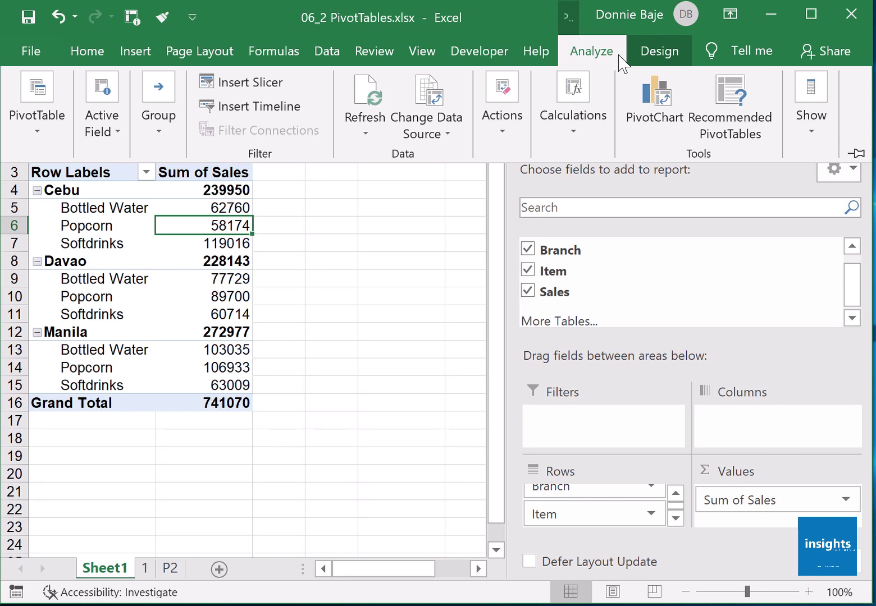
# Step: Insert a Branch slicer and move it off the pivot values
pyautogui.click(253, 82)
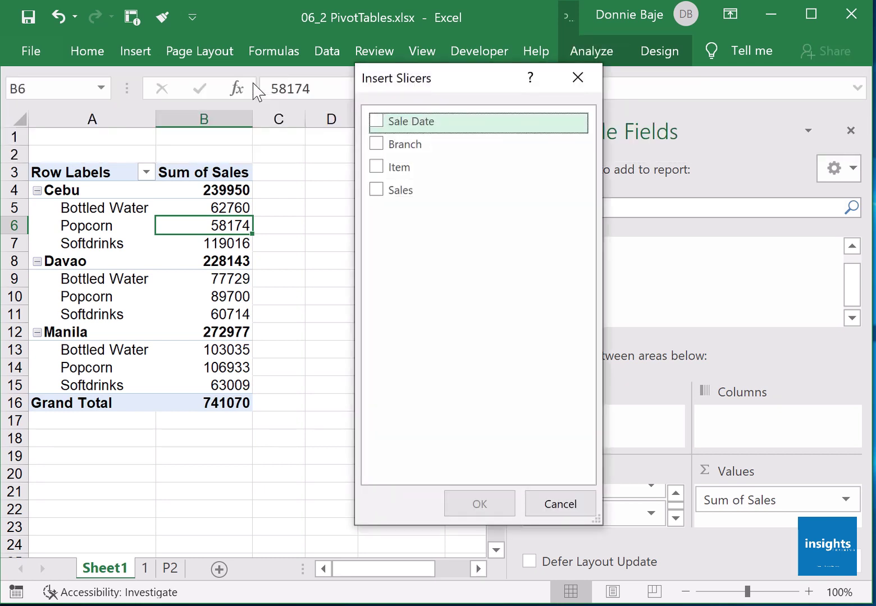
pyautogui.moveTo(459, 84); pyautogui.dragTo(396, 66)
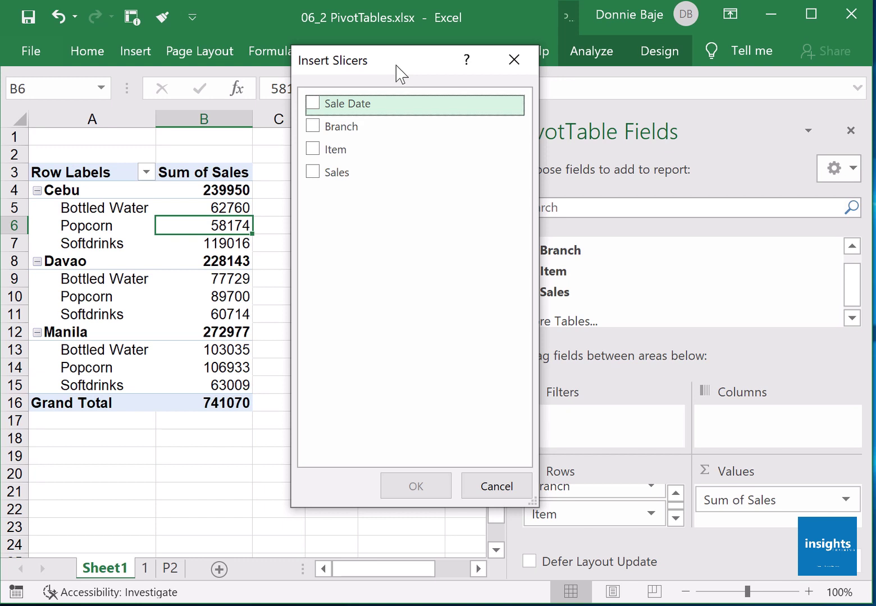
pyautogui.click(312, 126)
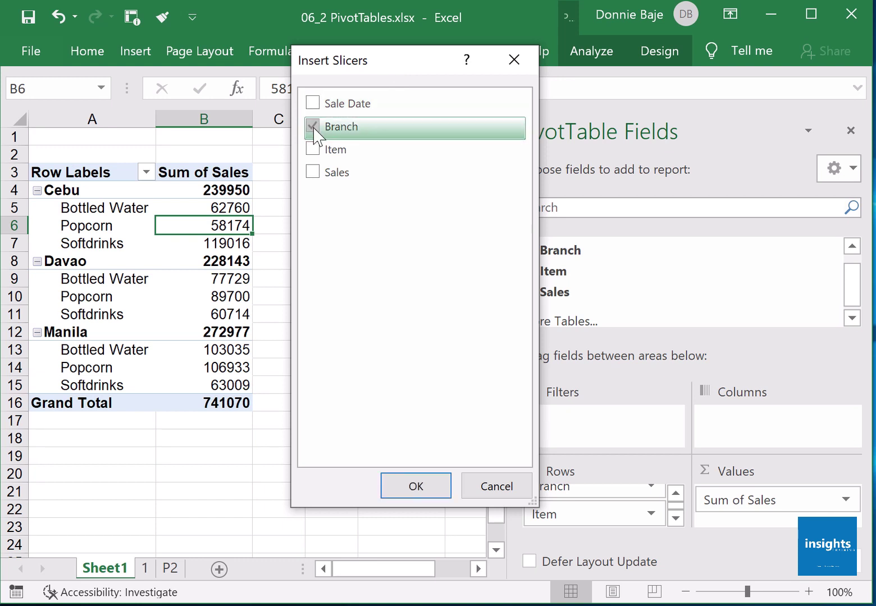
pyautogui.click(423, 491)
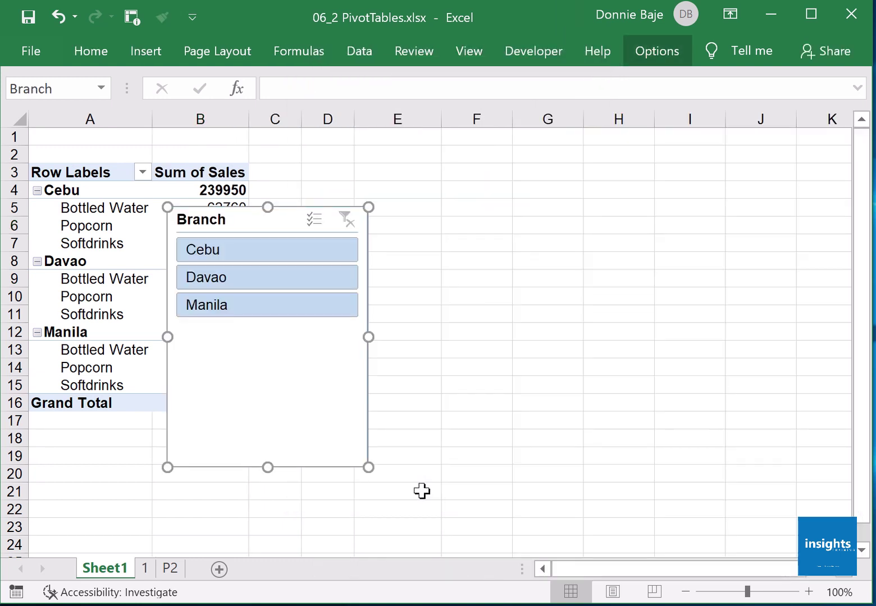
pyautogui.moveTo(307, 405); pyautogui.dragTo(465, 371)
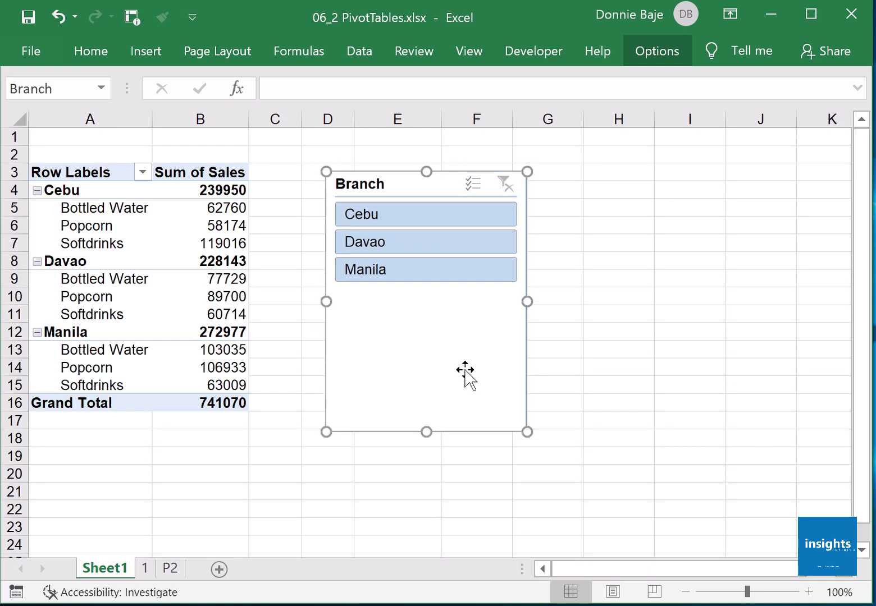
# Step: Widen column B and position the Branch slicer beside the pivot at 120% zoom
pyautogui.moveTo(248, 120); pyautogui.dragTo(260, 123)
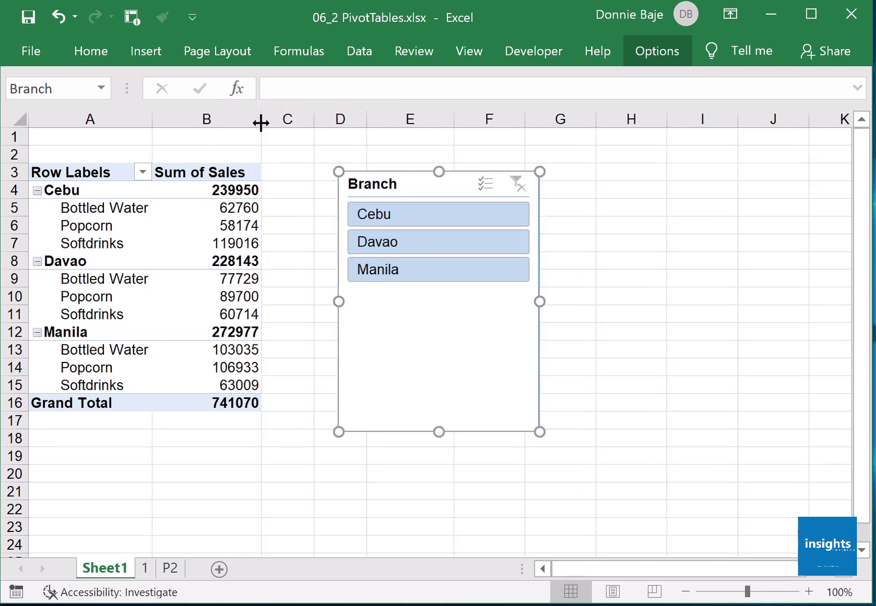
pyautogui.click(686, 592)
pyautogui.moveTo(403, 320); pyautogui.dragTo(429, 325)
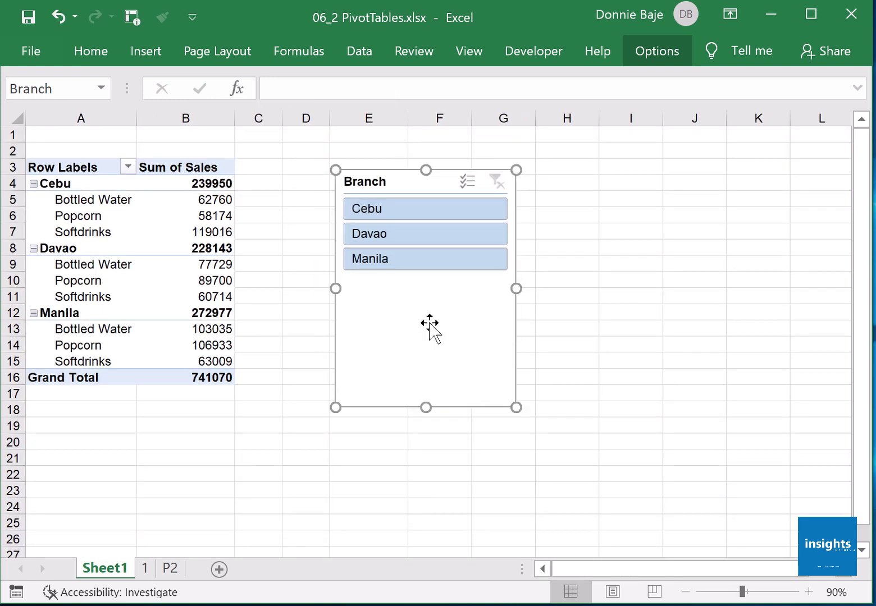
pyautogui.click(808, 591)
pyautogui.click(809, 591)
pyautogui.click(808, 592)
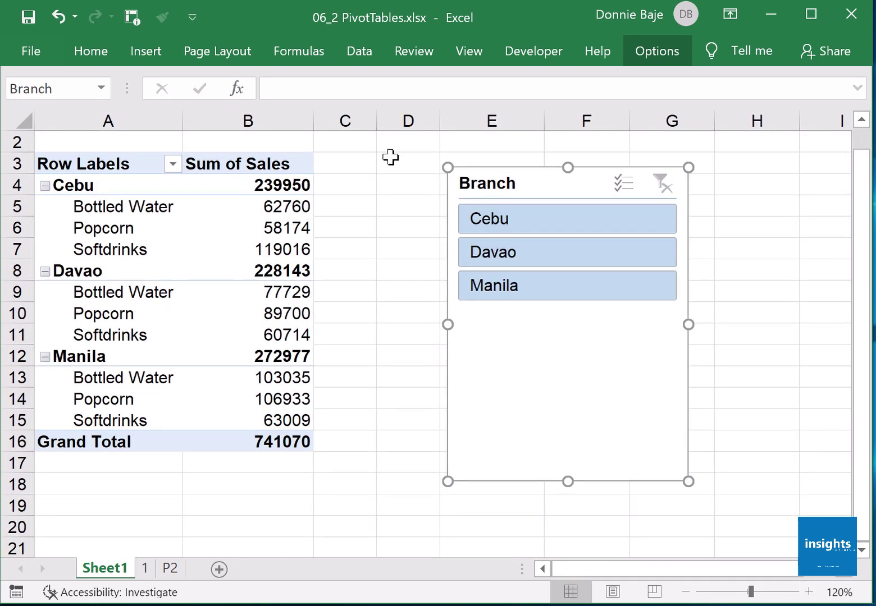
pyautogui.click(359, 248)
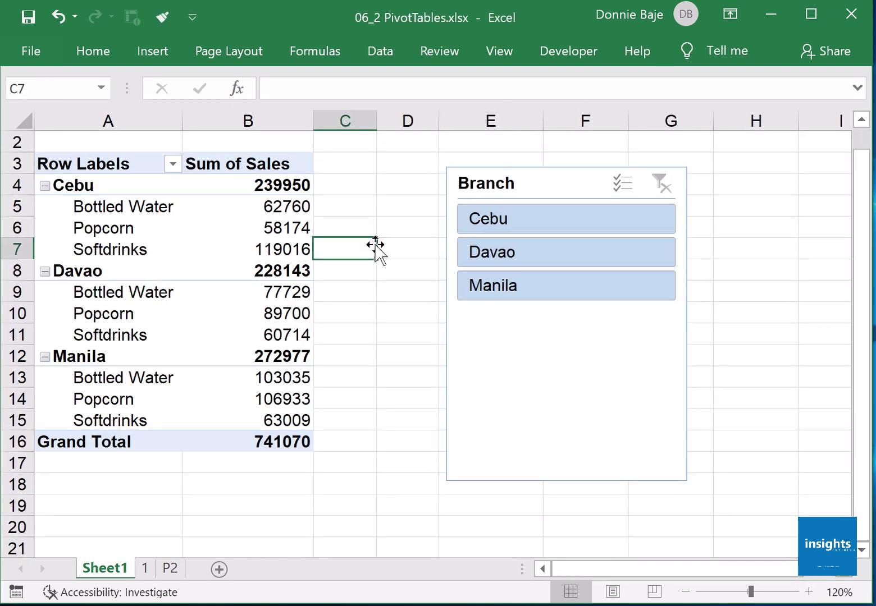
pyautogui.moveTo(502, 379); pyautogui.dragTo(438, 363)
pyautogui.click(352, 273)
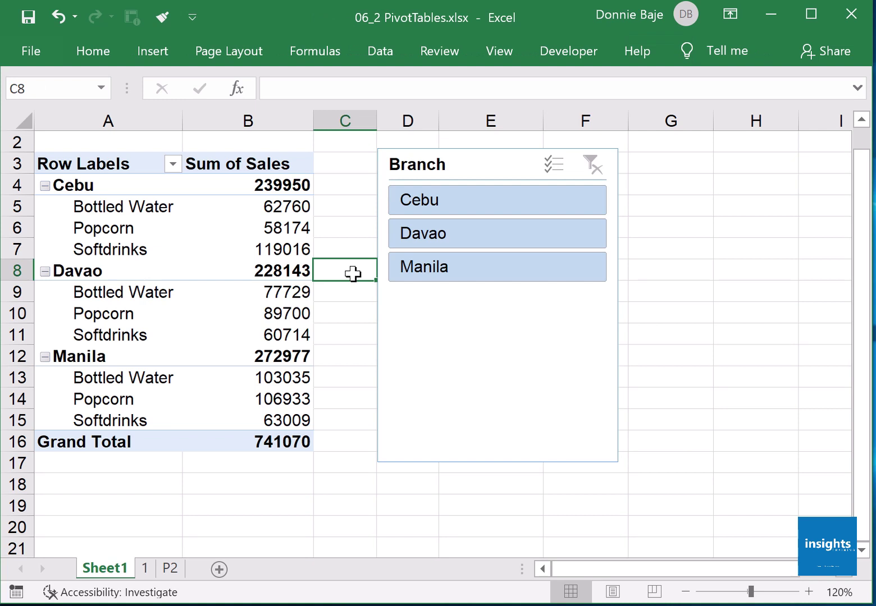
# Step: Use the Branch slicer to filter the pivot to Manila, Davao and Cebu in turn
pyautogui.click(492, 278)
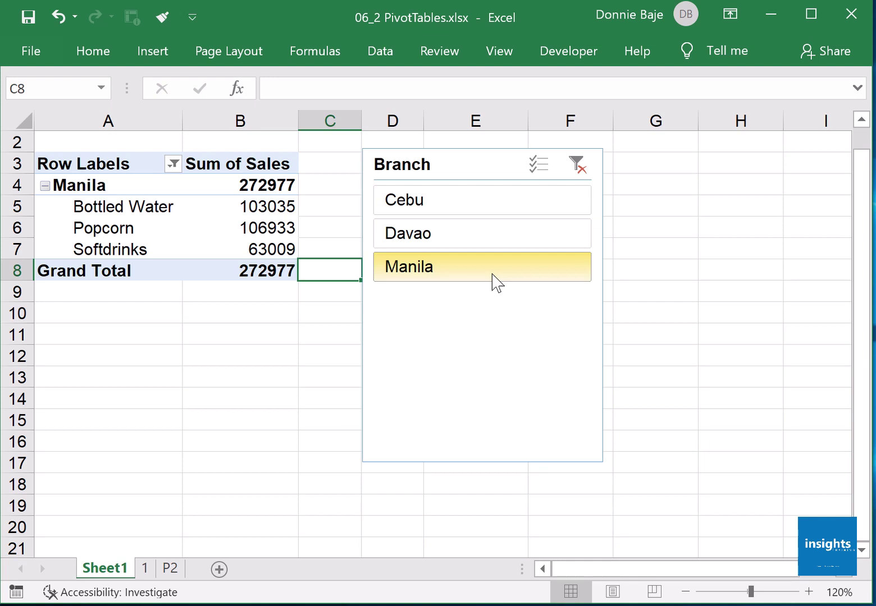
pyautogui.click(482, 240)
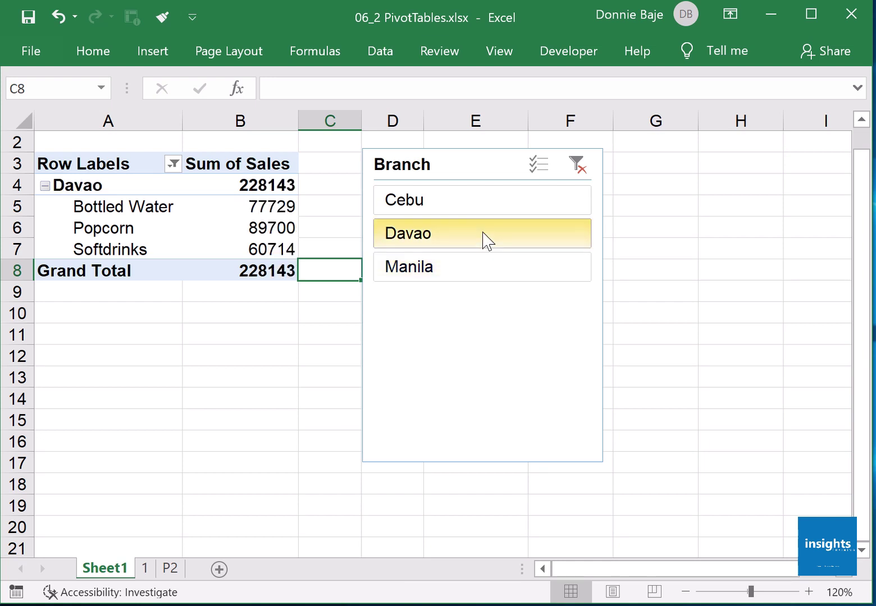
pyautogui.click(483, 208)
pyautogui.click(465, 240)
pyautogui.click(457, 266)
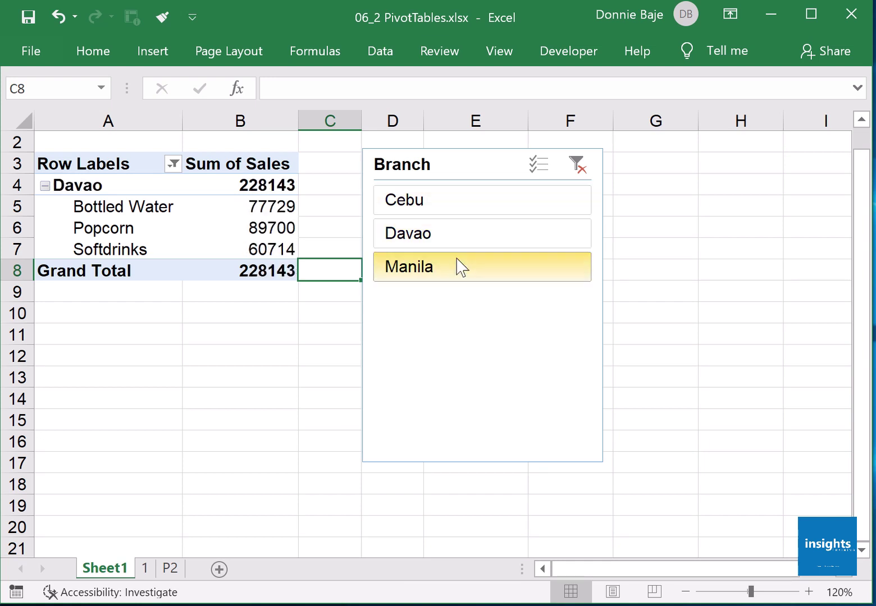
pyautogui.click(454, 238)
pyautogui.click(449, 206)
pyautogui.click(447, 228)
pyautogui.click(446, 267)
pyautogui.click(460, 206)
pyautogui.click(455, 242)
pyautogui.click(453, 272)
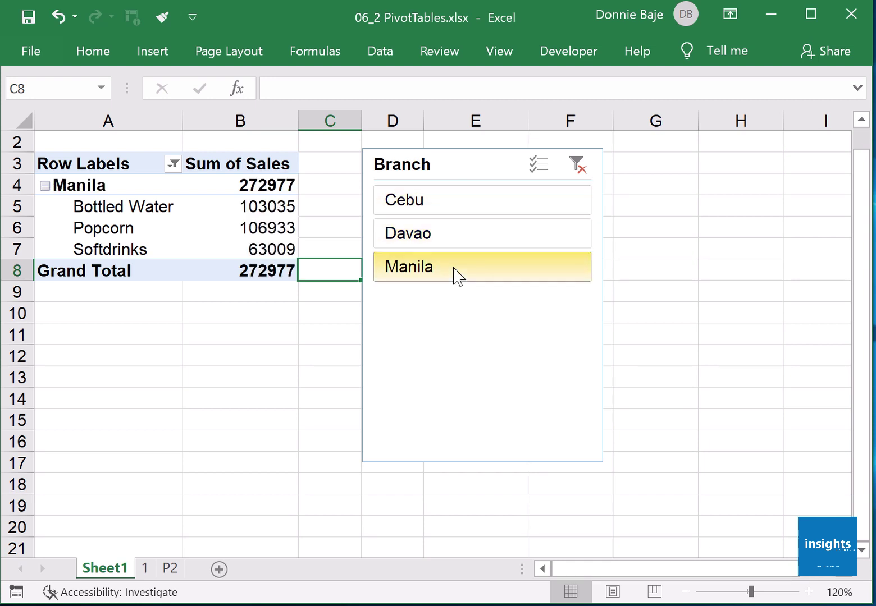
pyautogui.click(466, 205)
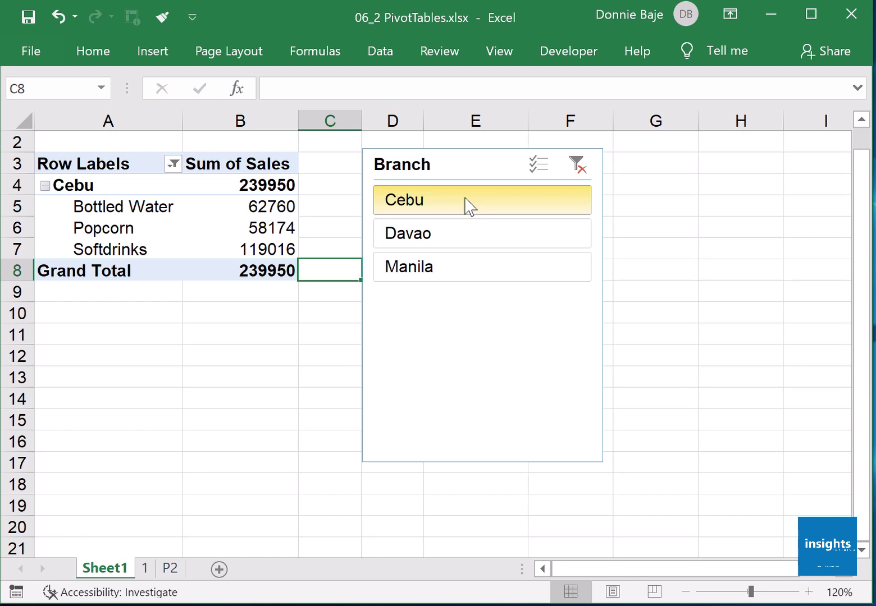
# Step: Clear the slicer filter so all branches show (Grand Total 741070) and shrink the slicer slightly
pyautogui.click(580, 168)
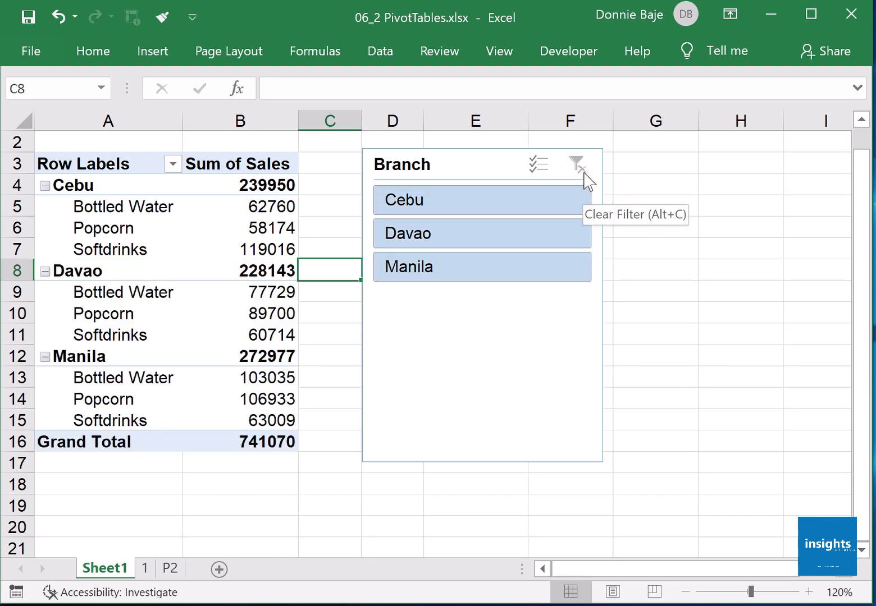
pyautogui.click(568, 392)
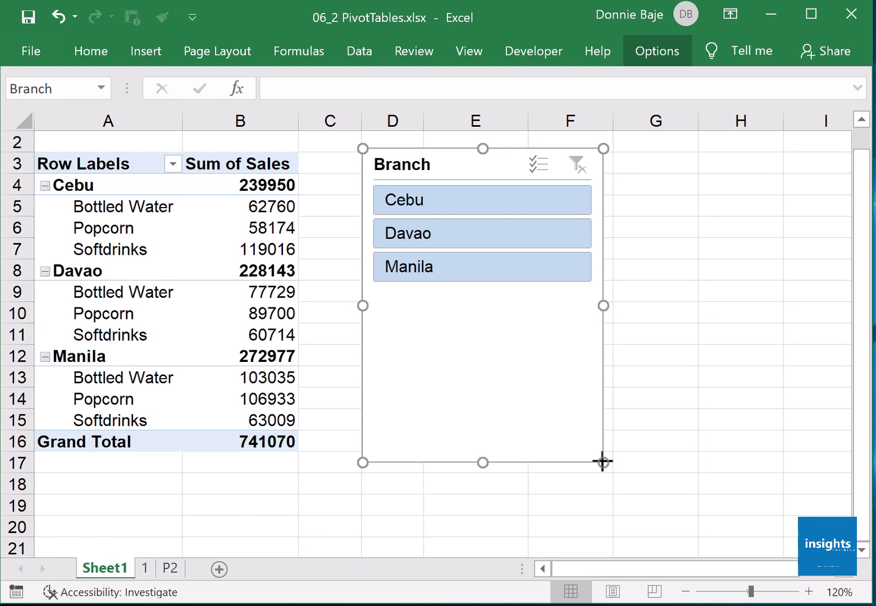
pyautogui.moveTo(603, 462); pyautogui.dragTo(578, 450)
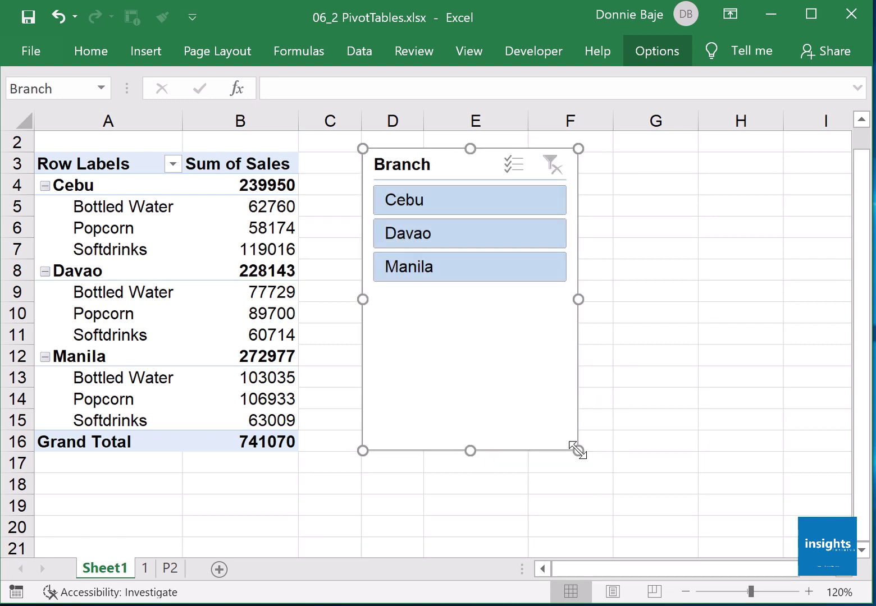
pyautogui.click(719, 306)
pyautogui.click(215, 268)
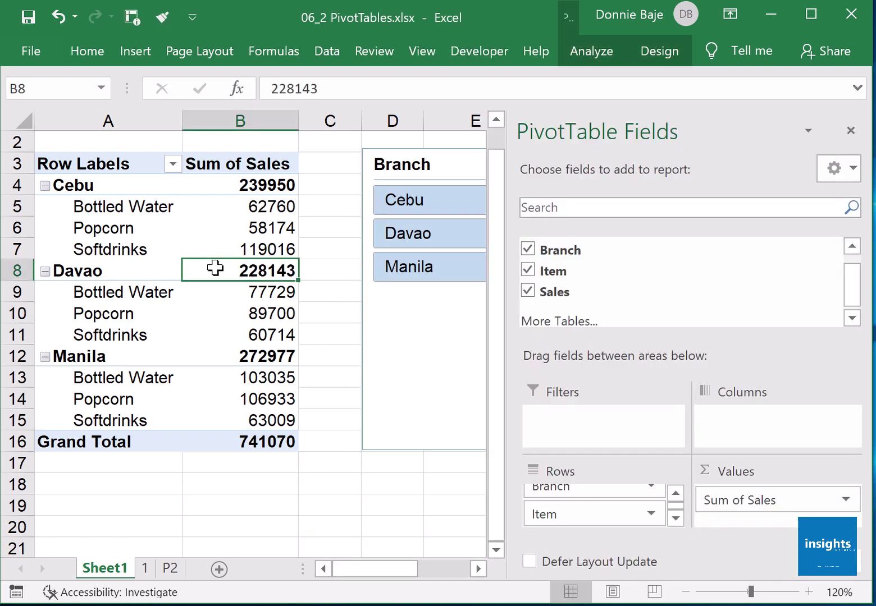
# Step: Insert PivotTable2 from sheet 1's Sales Report data ('1'!$A$3:$D$54) on a new worksheet, Sheet2
pyautogui.click(332, 293)
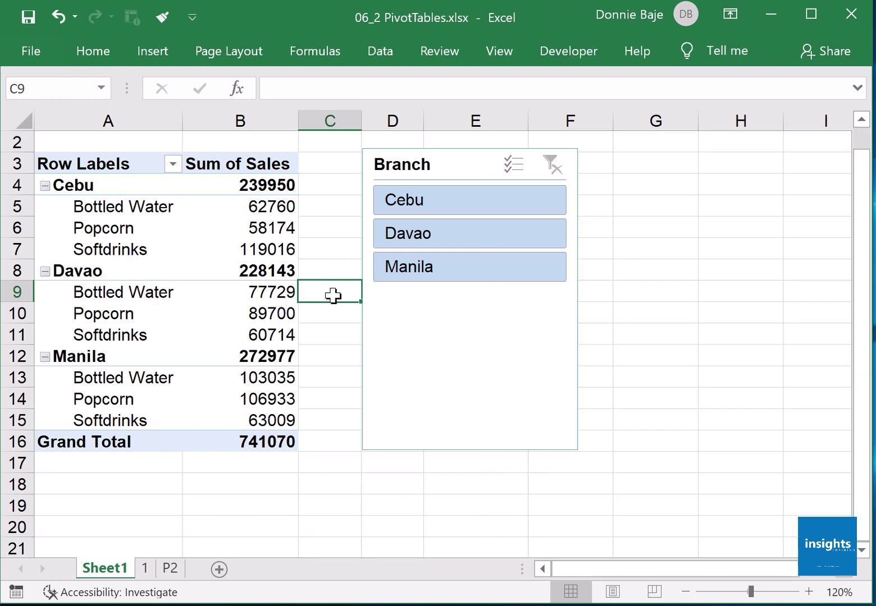
pyautogui.hotkey('ctrl', 'pagedown')
pyautogui.click(318, 311)
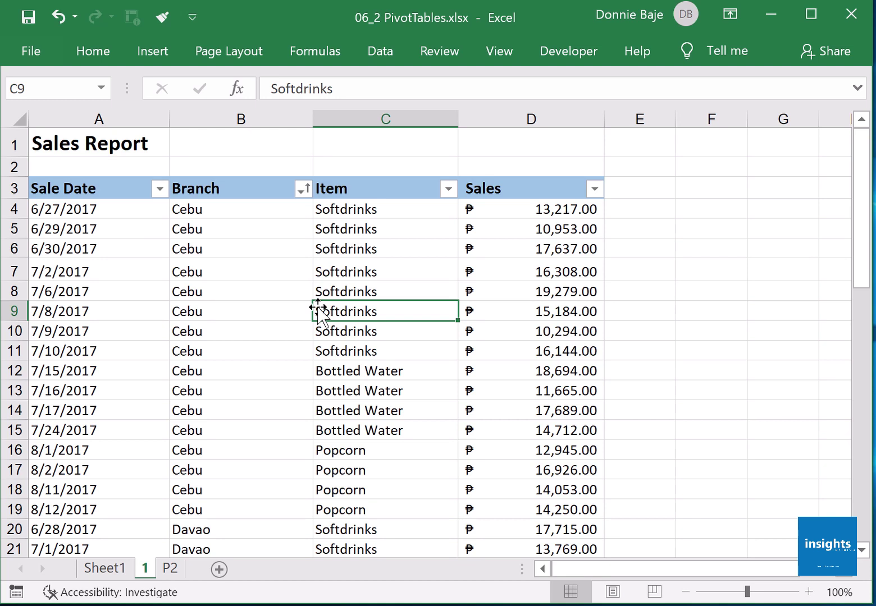
pyautogui.click(236, 262)
pyautogui.click(345, 364)
pyautogui.click(301, 287)
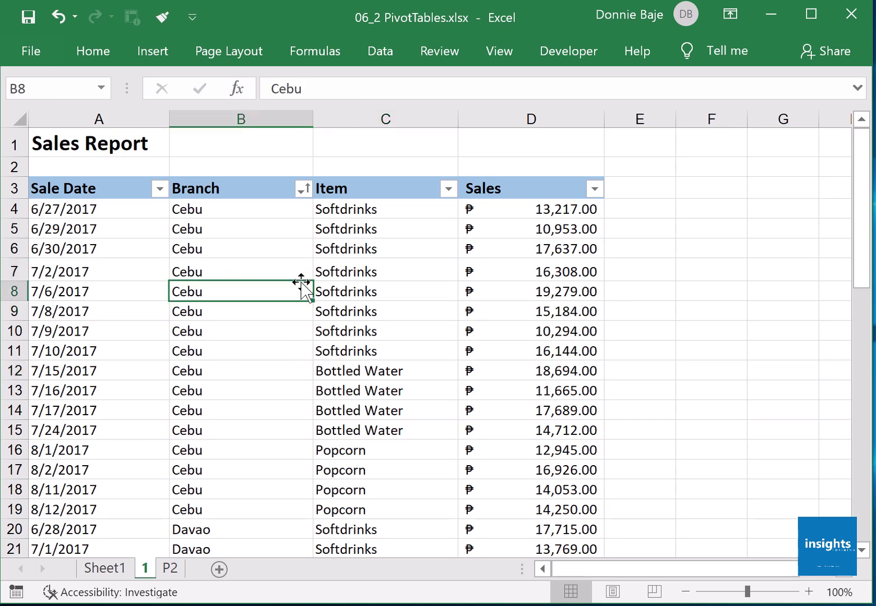
pyautogui.click(151, 57)
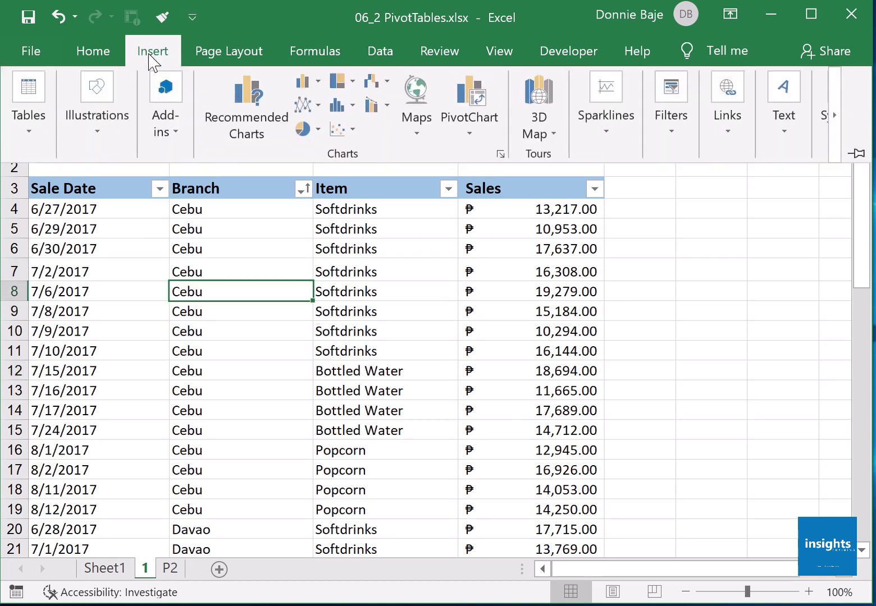
pyautogui.click(29, 92)
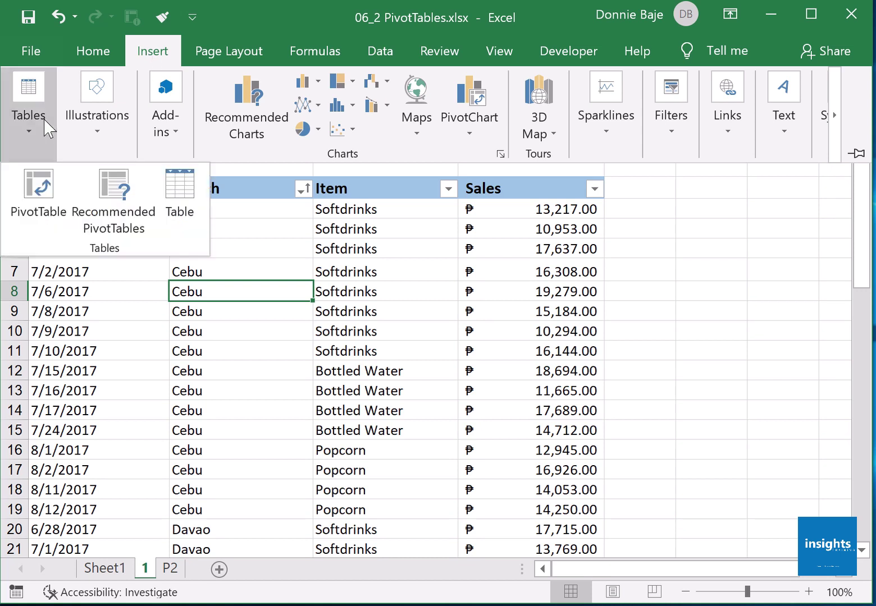
pyautogui.click(44, 198)
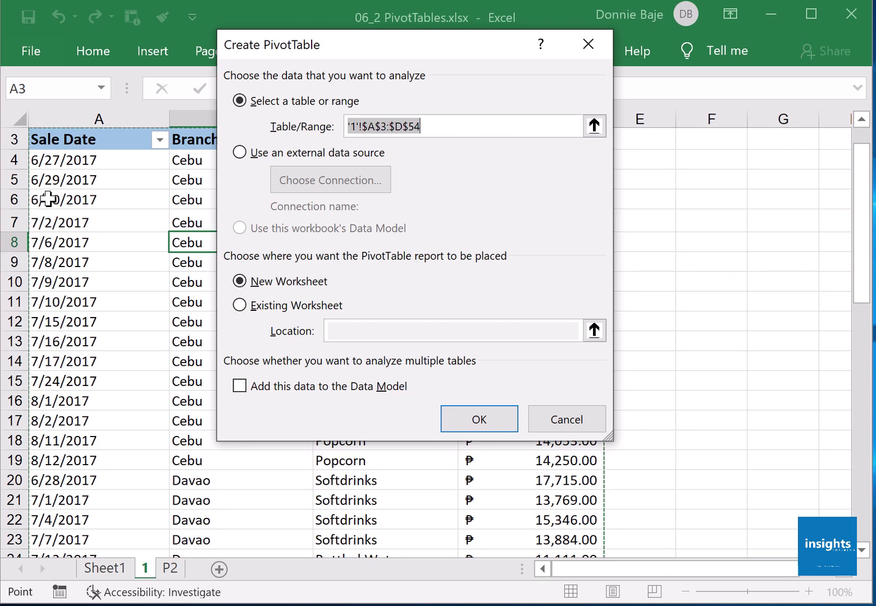
pyautogui.click(513, 428)
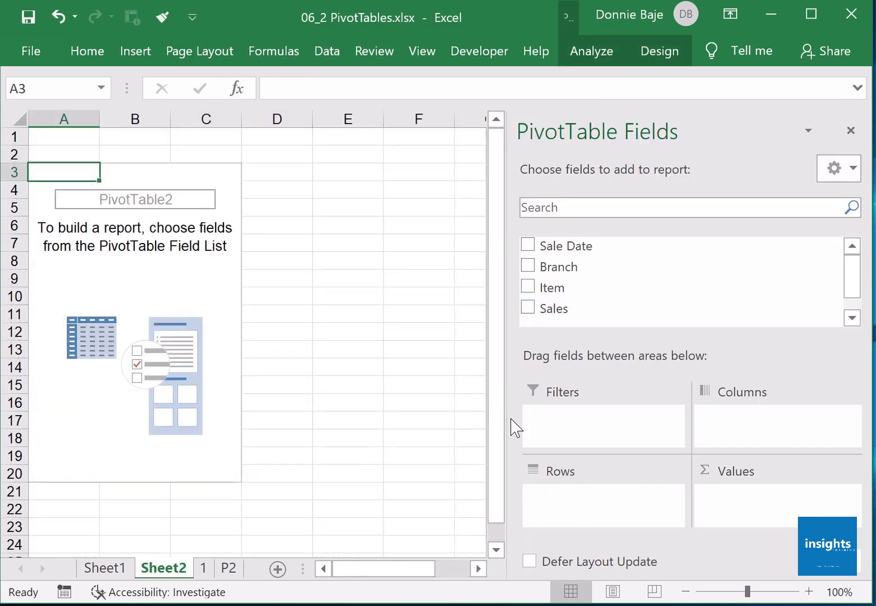
# Step: Add Branch and Item to Rows and Sales to Values as Sum of Sales
pyautogui.moveTo(559, 267); pyautogui.dragTo(600, 502)
pyautogui.moveTo(552, 266); pyautogui.dragTo(570, 527)
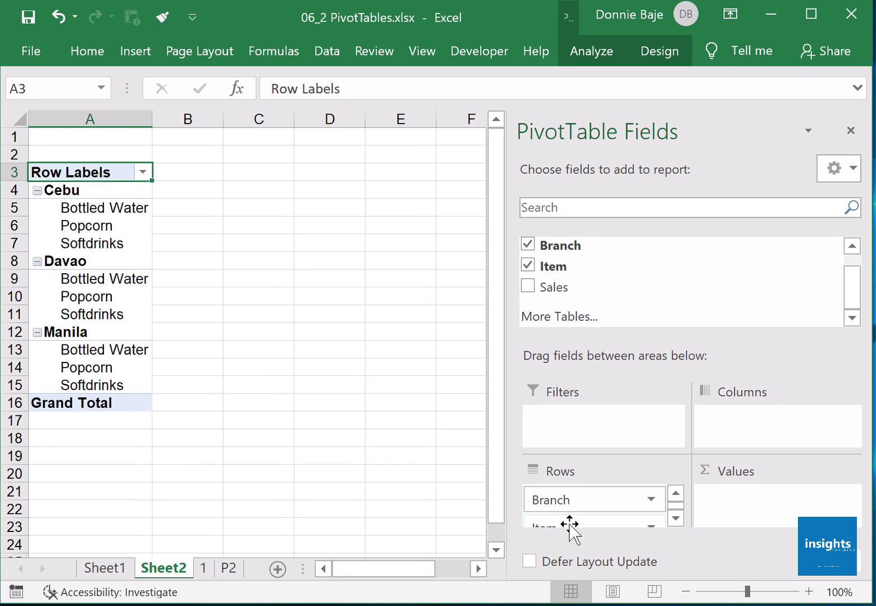
pyautogui.moveTo(584, 287); pyautogui.dragTo(763, 496)
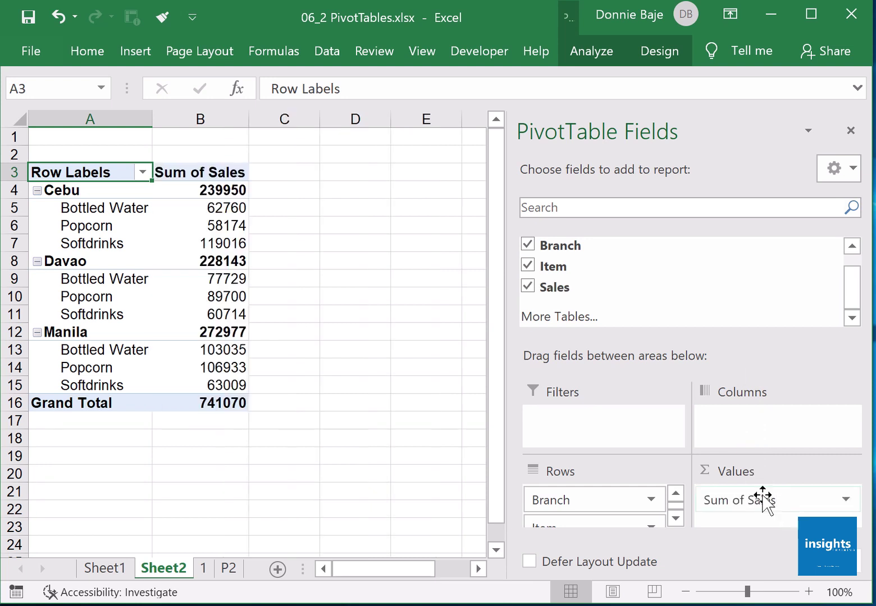
# Step: Move Item above Branch in Rows so sales group by item (Bottled Water 243524, Popcorn 254807)
pyautogui.click(809, 591)
pyautogui.click(808, 591)
pyautogui.click(808, 591)
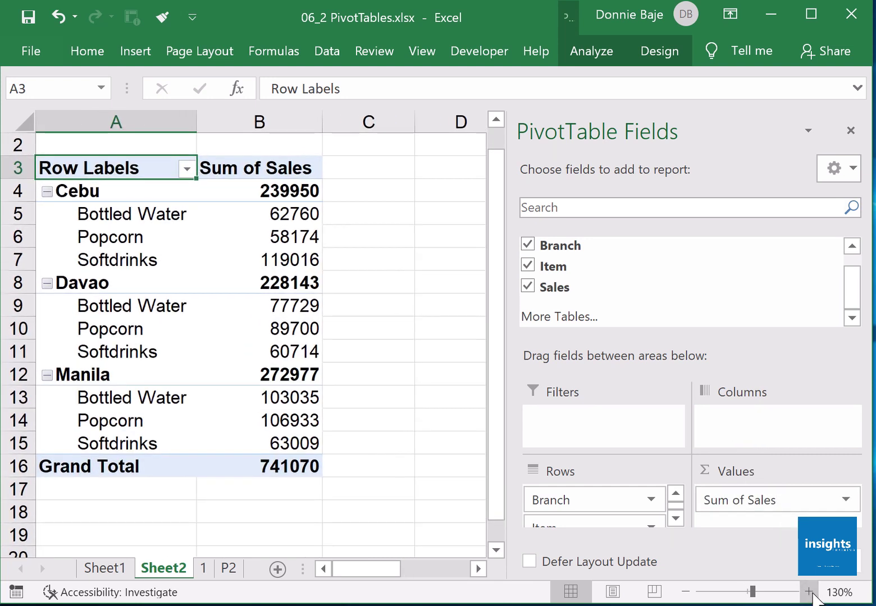
pyautogui.scroll(1, 309, 375)
pyautogui.moveTo(308, 378)
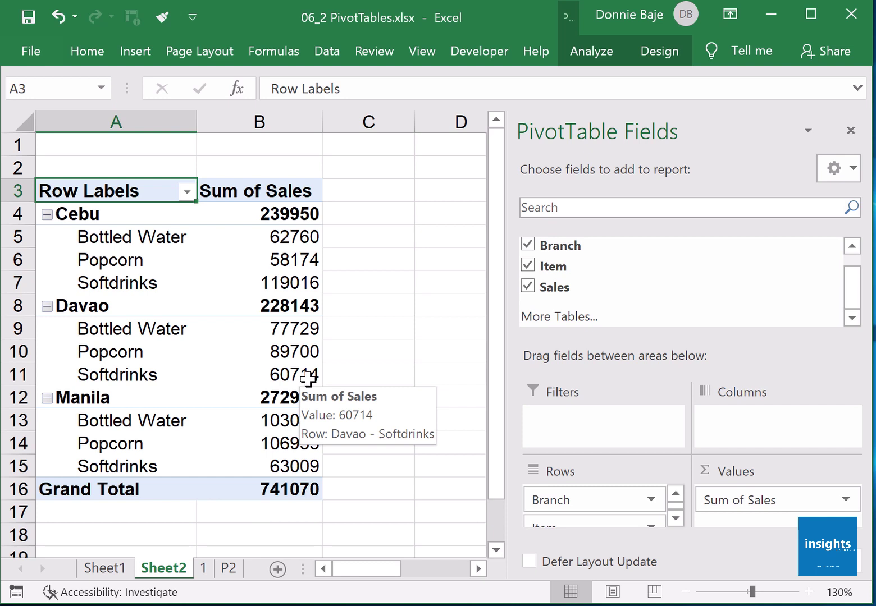
pyautogui.click(93, 213)
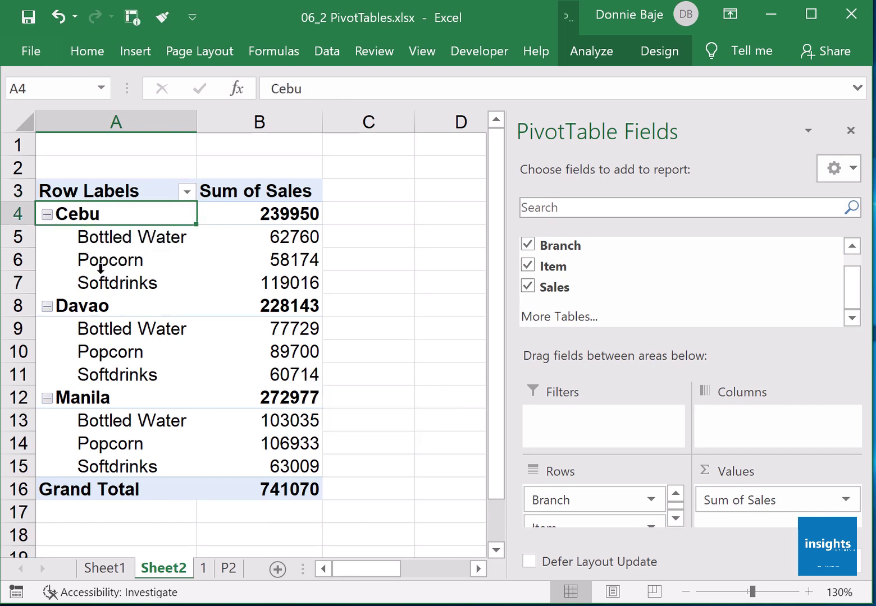
pyautogui.click(571, 524)
pyautogui.moveTo(571, 524); pyautogui.dragTo(568, 501)
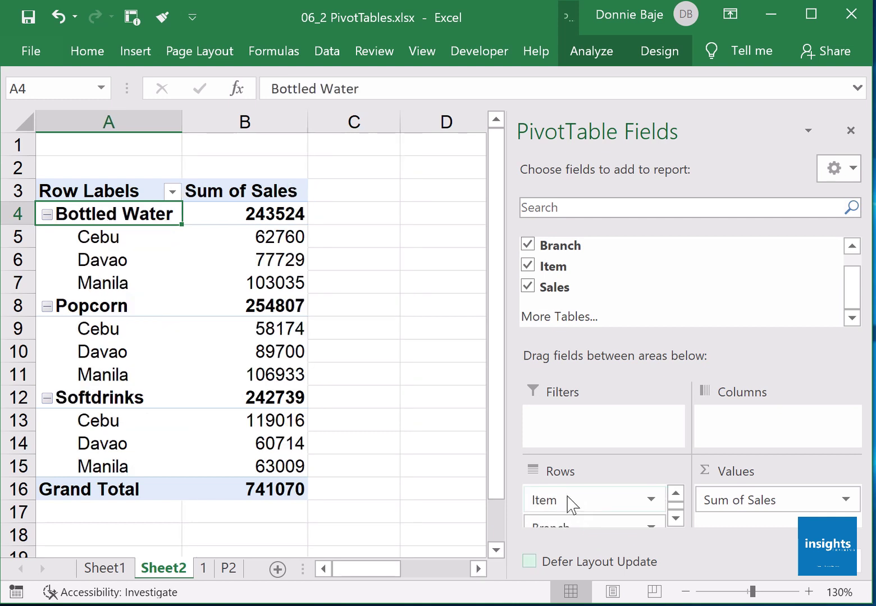